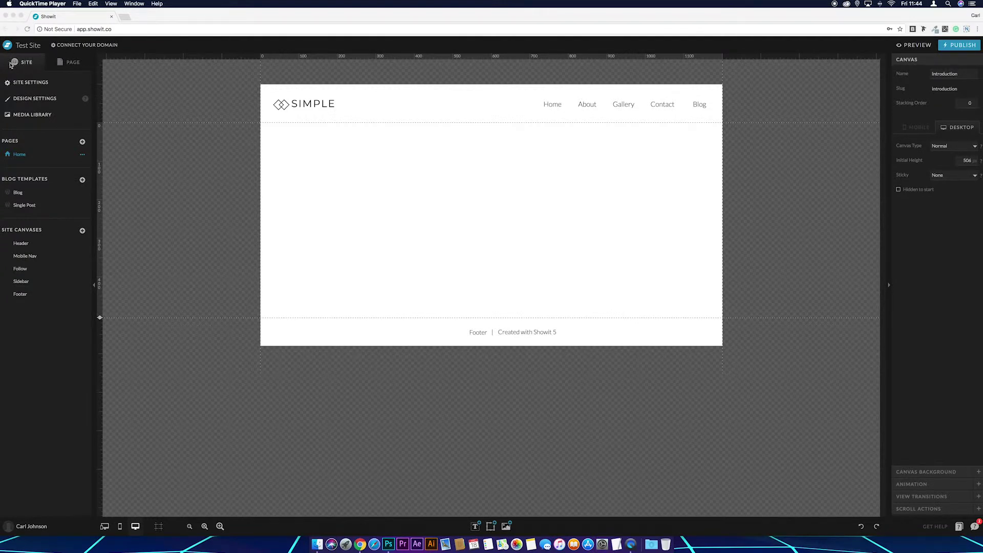
# - Upload the night-time city building photo from the desktop into the Media Library, then close it
pyautogui.click(28, 115)
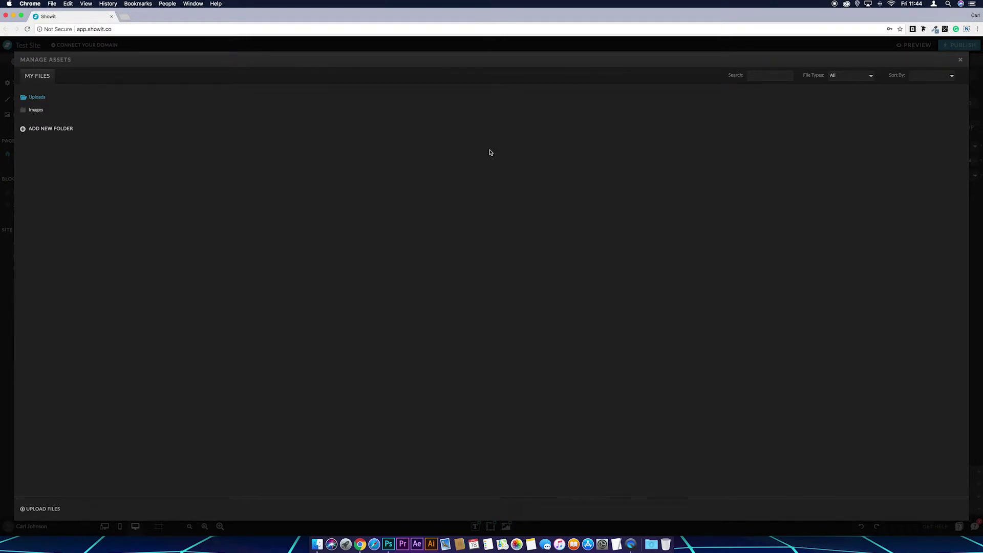
pyautogui.moveTo(982, 180); pyautogui.dragTo(924, 180)
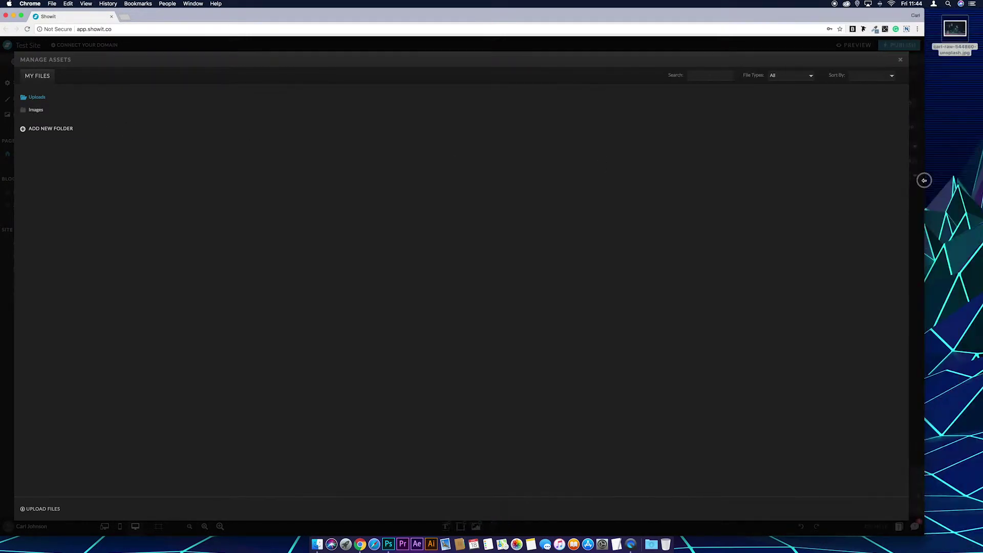
pyautogui.moveTo(955, 28); pyautogui.dragTo(390, 182)
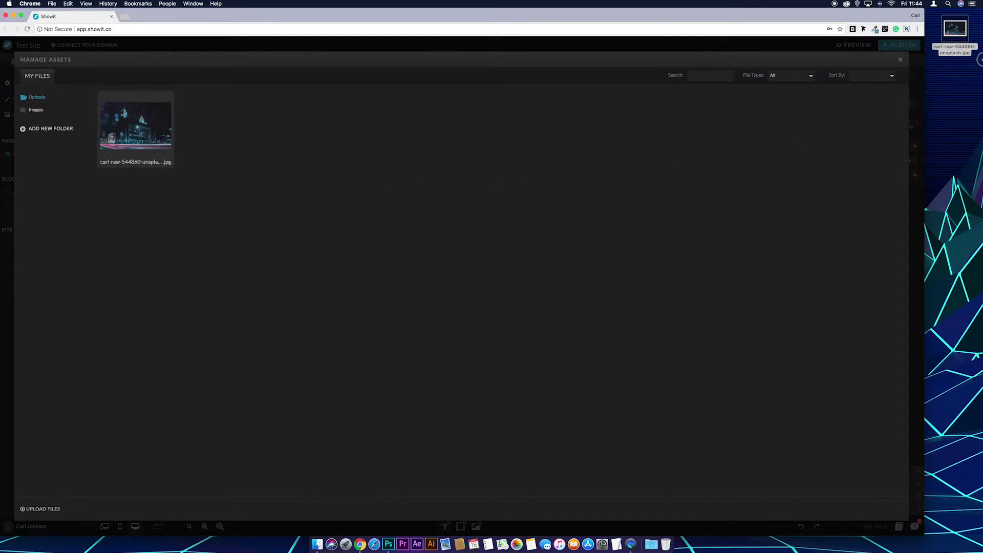
pyautogui.hotkey('ctrl', 'alt', 'Return')
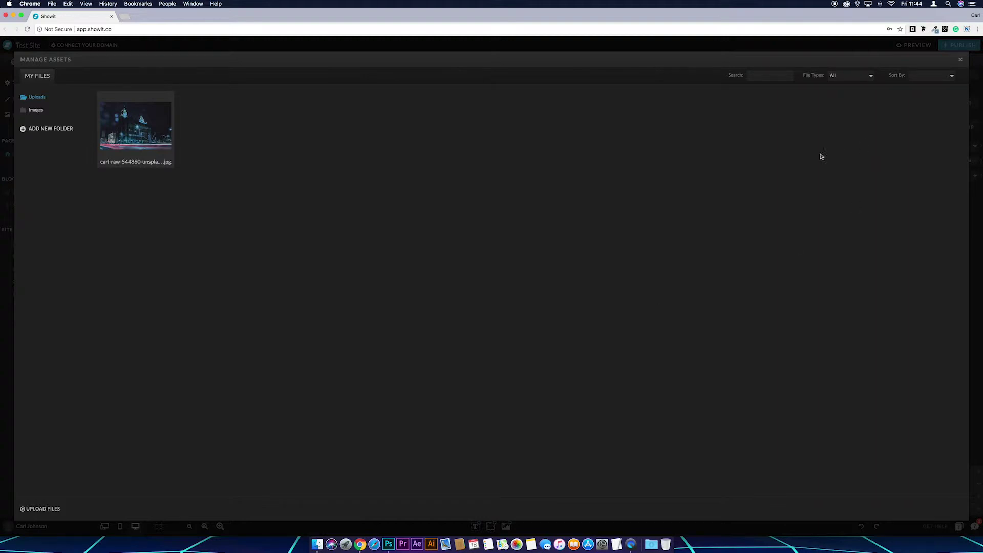
pyautogui.click(962, 60)
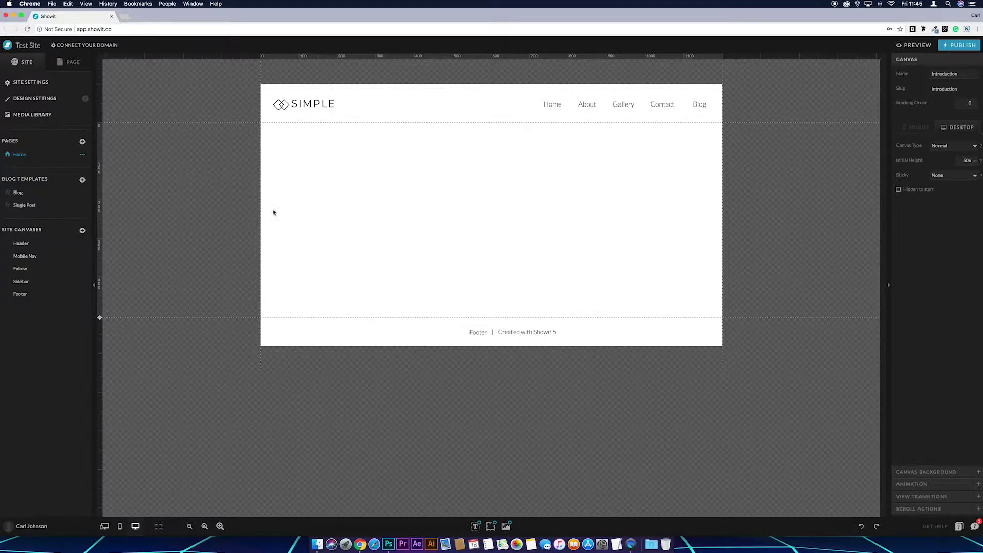
# - Add a black rectangle to the Introduction canvas and rename its layer Background
pyautogui.moveTo(490, 525)
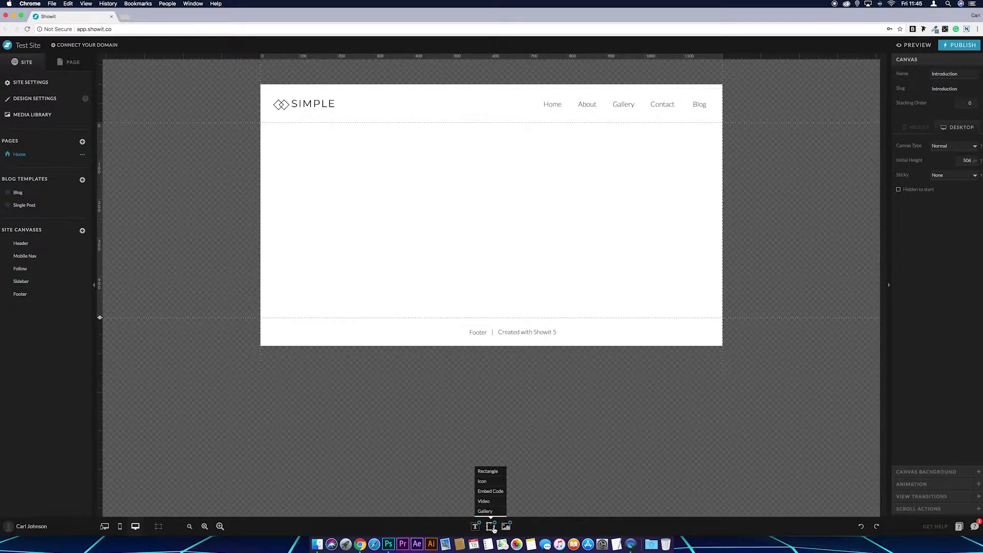
pyautogui.click(495, 472)
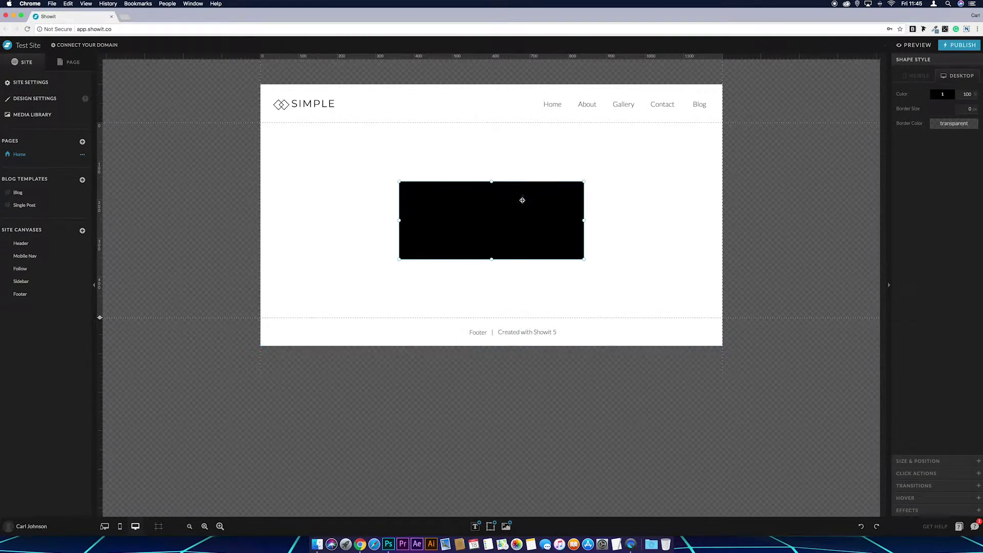
pyautogui.click(65, 60)
pyautogui.click(40, 132)
pyautogui.doubleClick(39, 131)
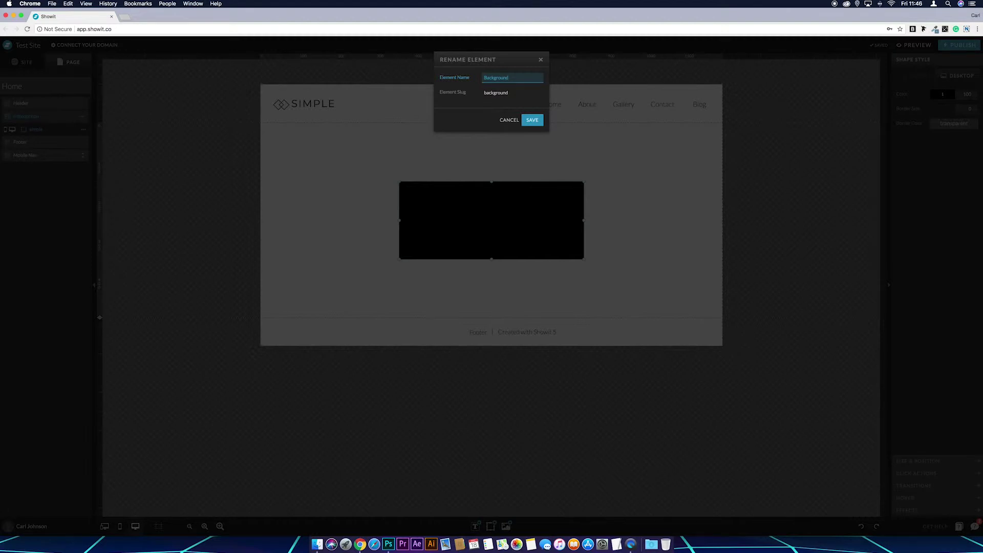
pyautogui.click(533, 120)
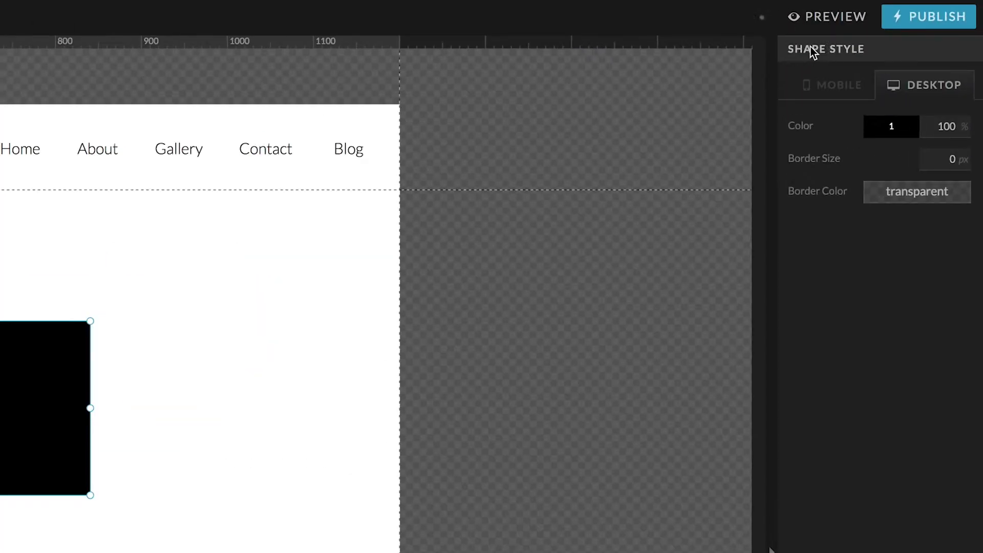
# - Fill the Background rectangle with blue palette colour 4 and size it 300 × 300 px
pyautogui.click(890, 129)
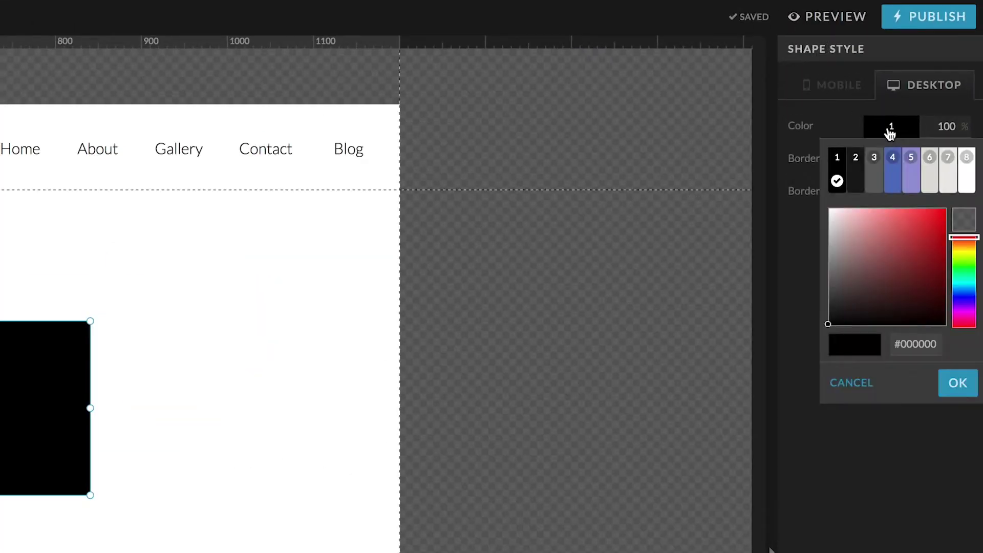
pyautogui.click(893, 169)
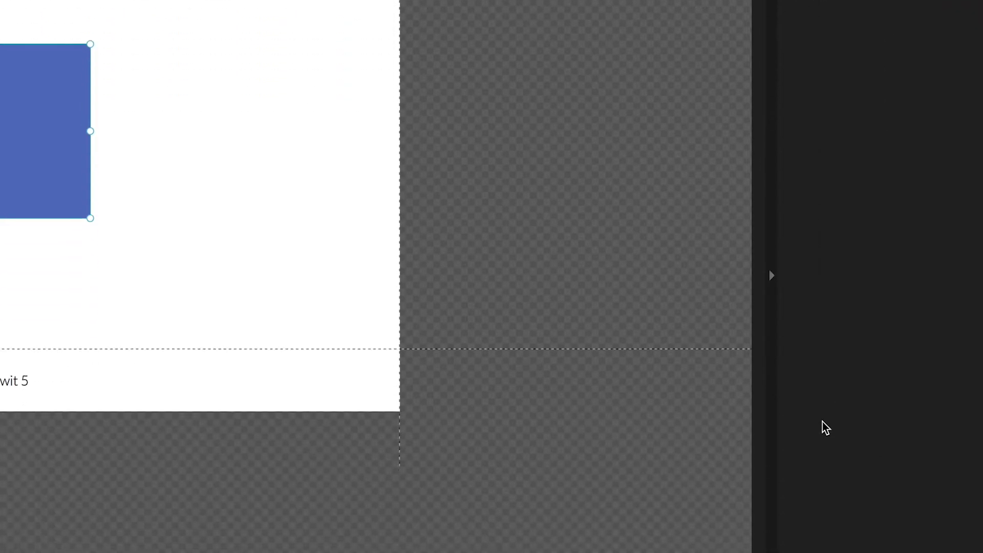
pyautogui.click(816, 392)
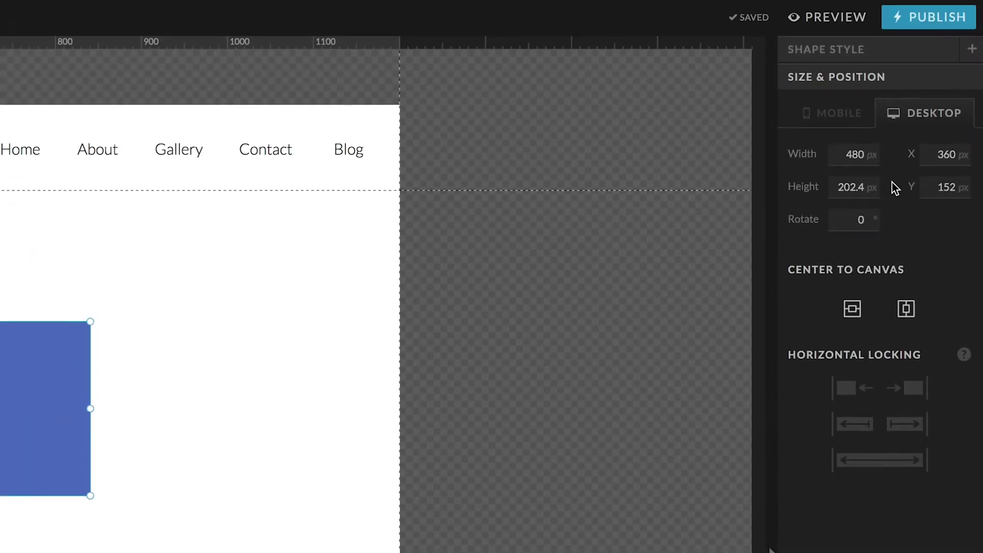
pyautogui.click(844, 154)
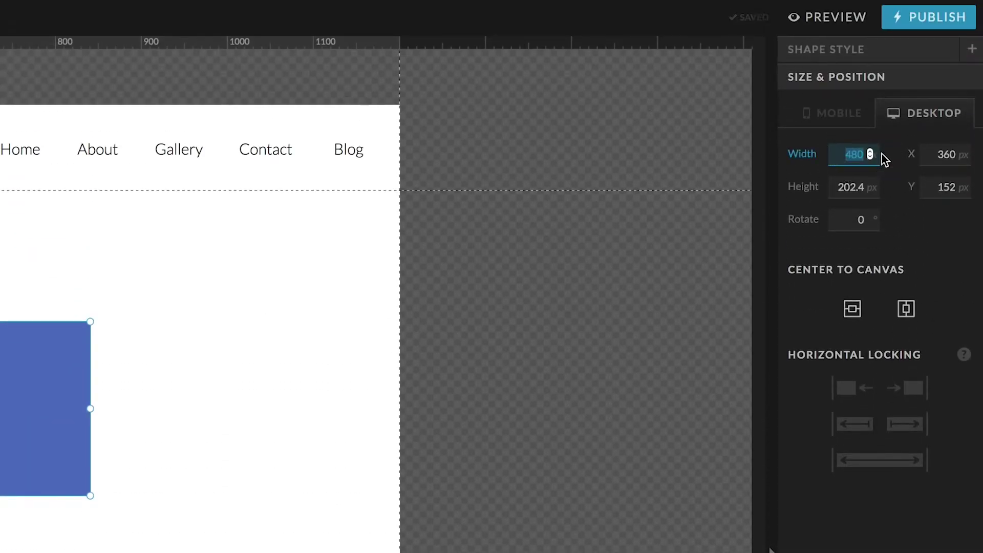
pyautogui.write('300')
pyautogui.press('Tab')
pyautogui.write('3')
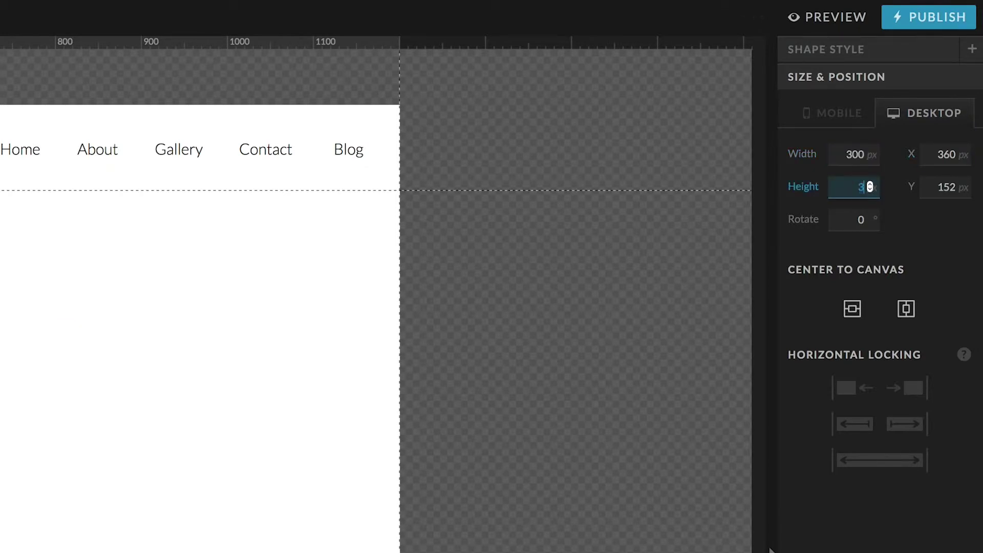
pyautogui.write('00')
pyautogui.press('Return')
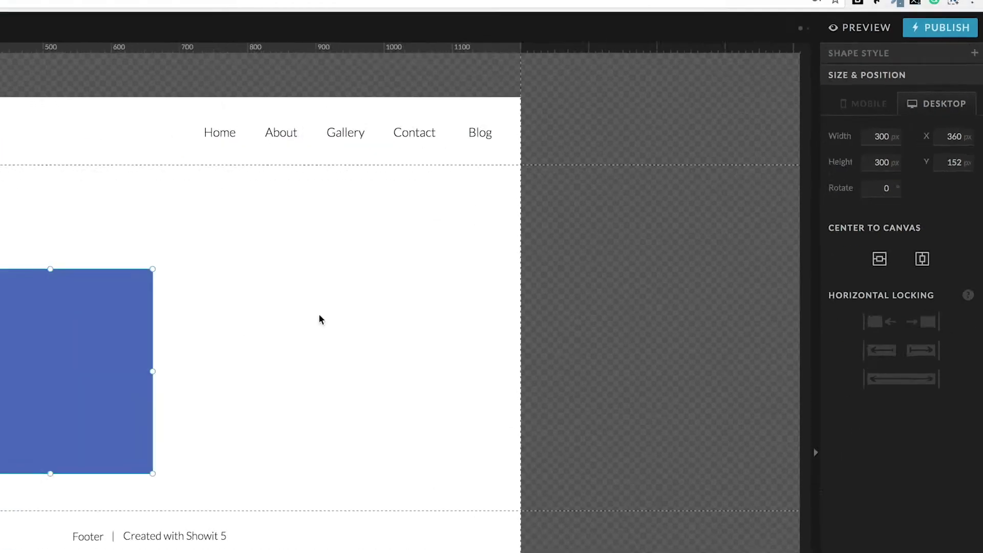
pyautogui.click(85, 392)
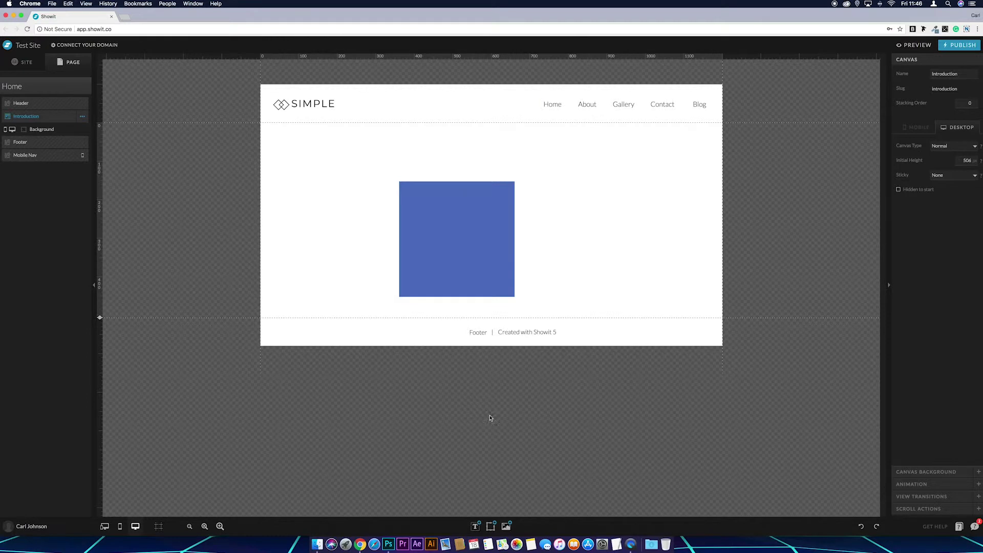
# - Add a second black rectangle and set its width and height to 270 px
pyautogui.moveTo(491, 526)
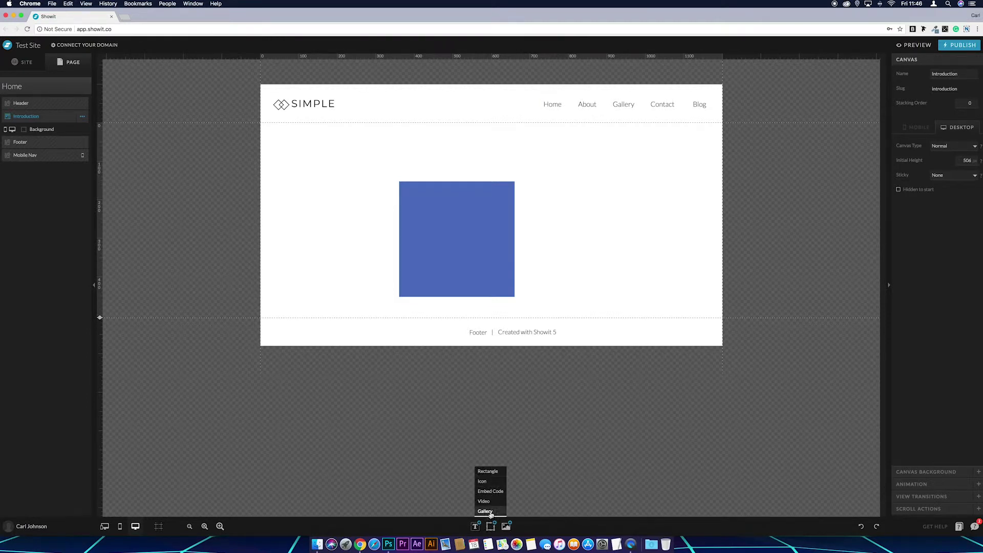
pyautogui.click(492, 474)
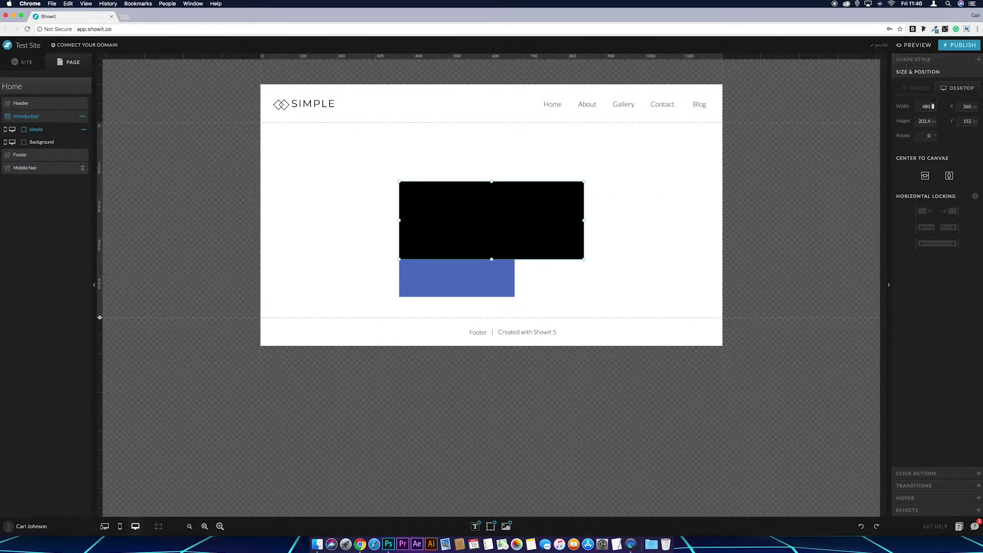
pyautogui.moveTo(921, 106); pyautogui.dragTo(955, 108)
pyautogui.write('3')
pyautogui.press('Tab')
pyautogui.write('12')
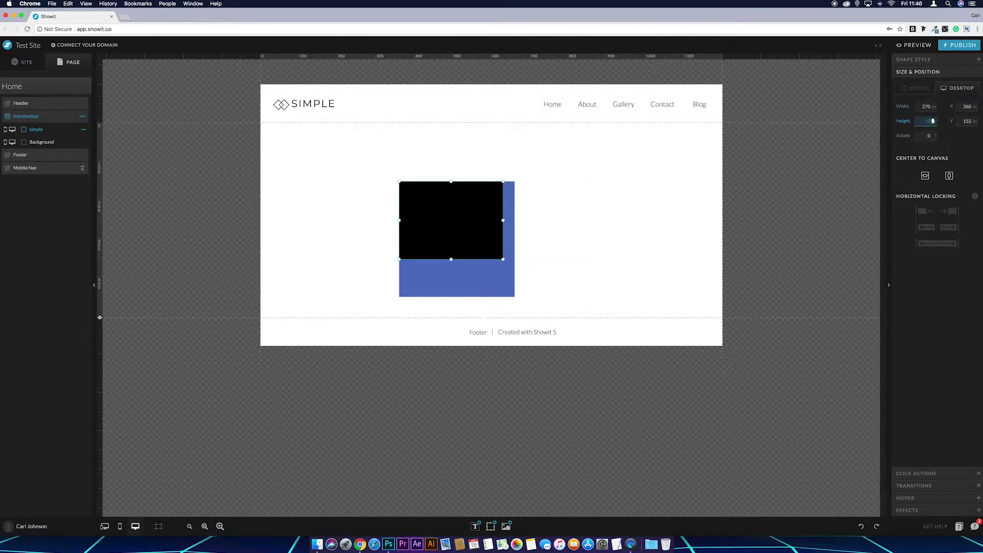
pyautogui.press('Return')
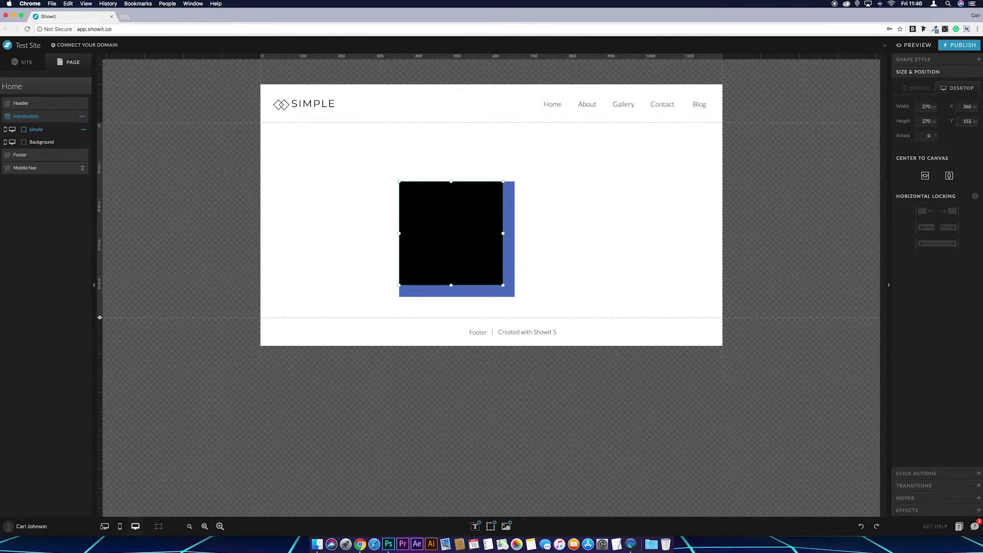
# - Centre the 270 px black square over the blue Background square
pyautogui.moveTo(474, 207); pyautogui.dragTo(481, 213)
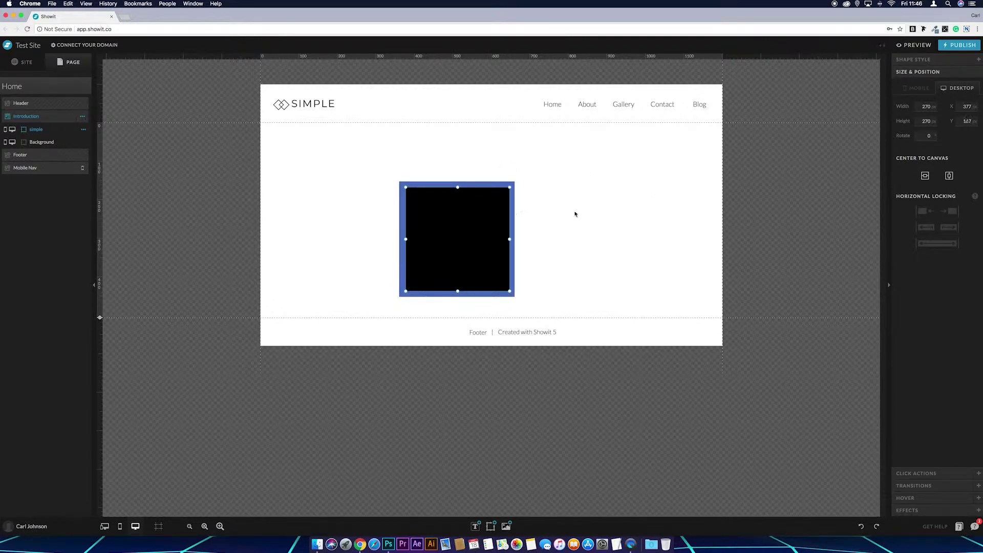
pyautogui.click(578, 213)
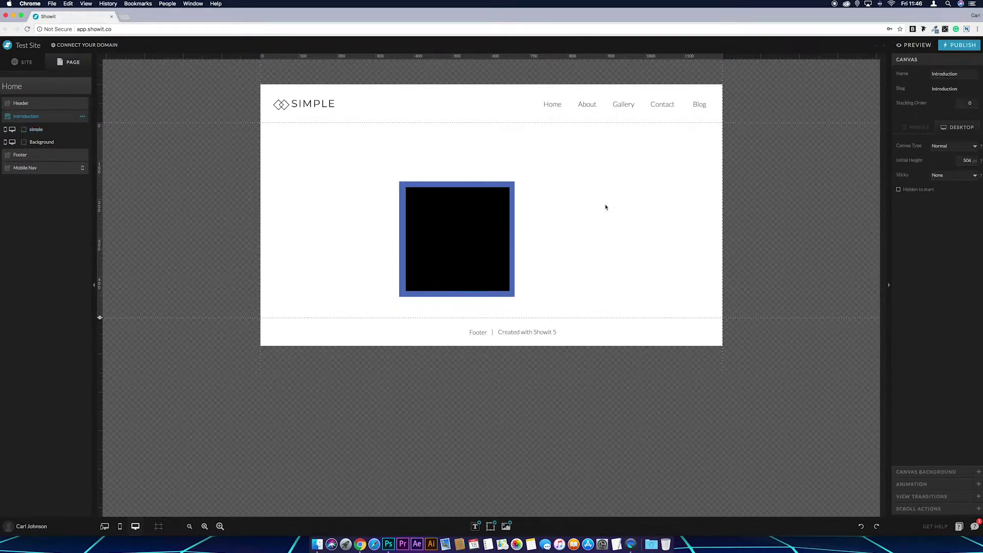
pyautogui.click(495, 257)
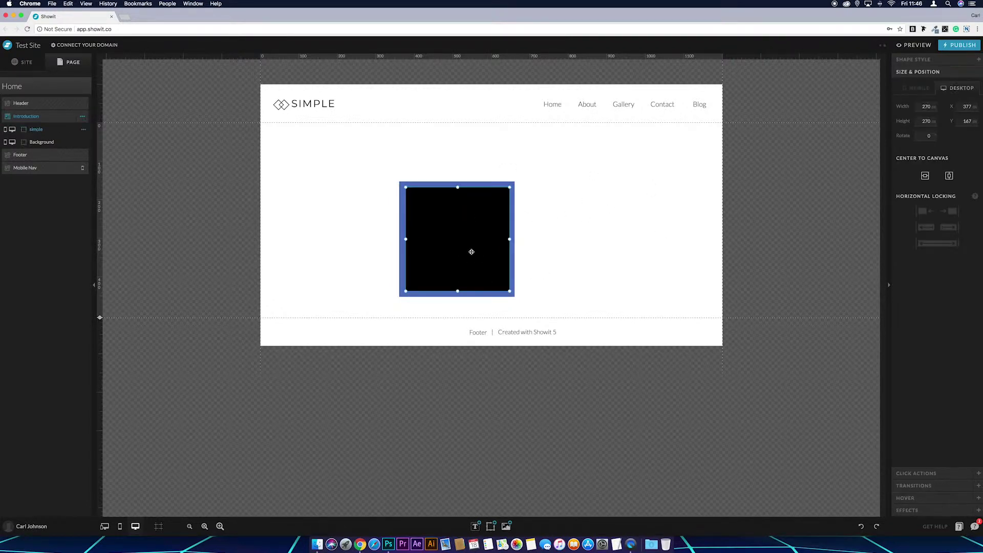
pyautogui.click(934, 61)
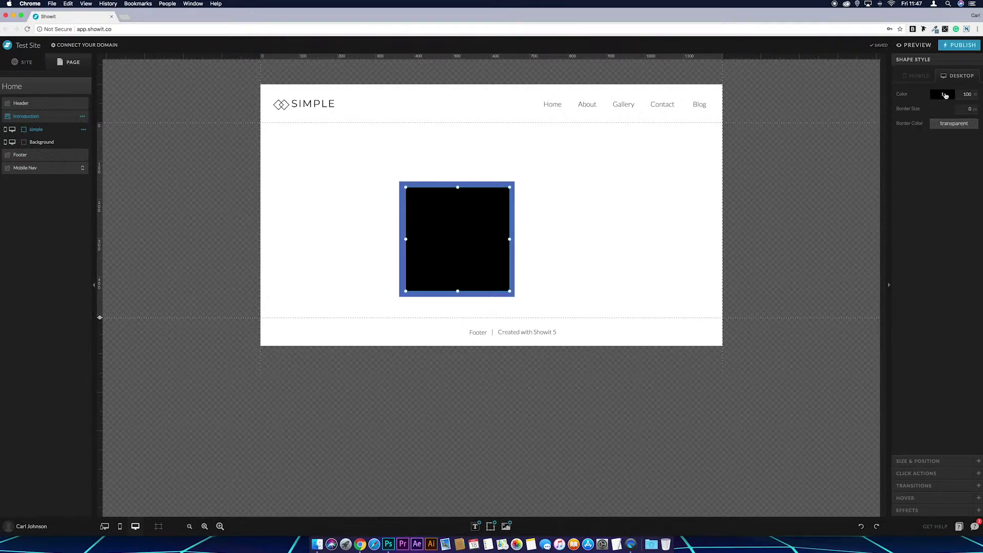
# - Give the inner square a white border, raising its thickness to 4 px
pyautogui.click(953, 128)
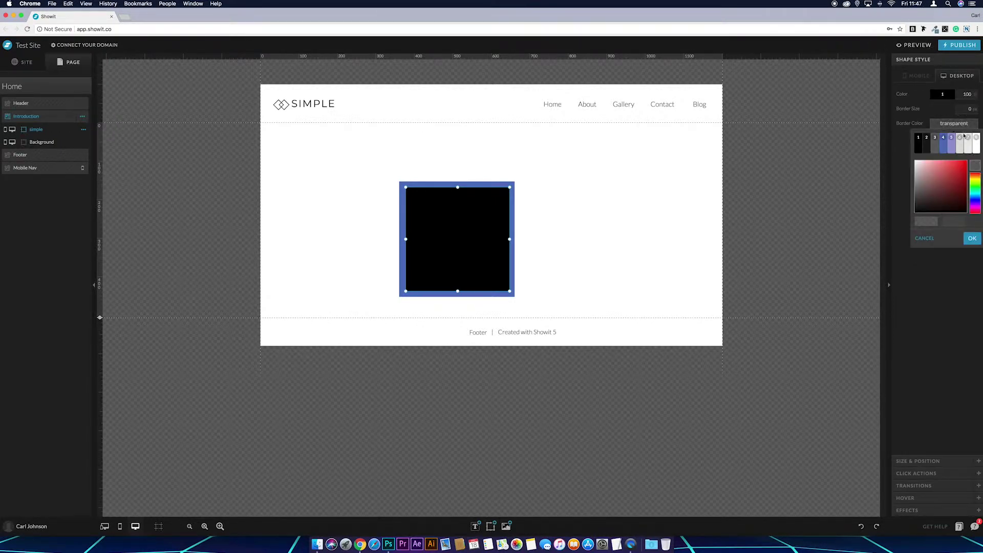
pyautogui.click(976, 140)
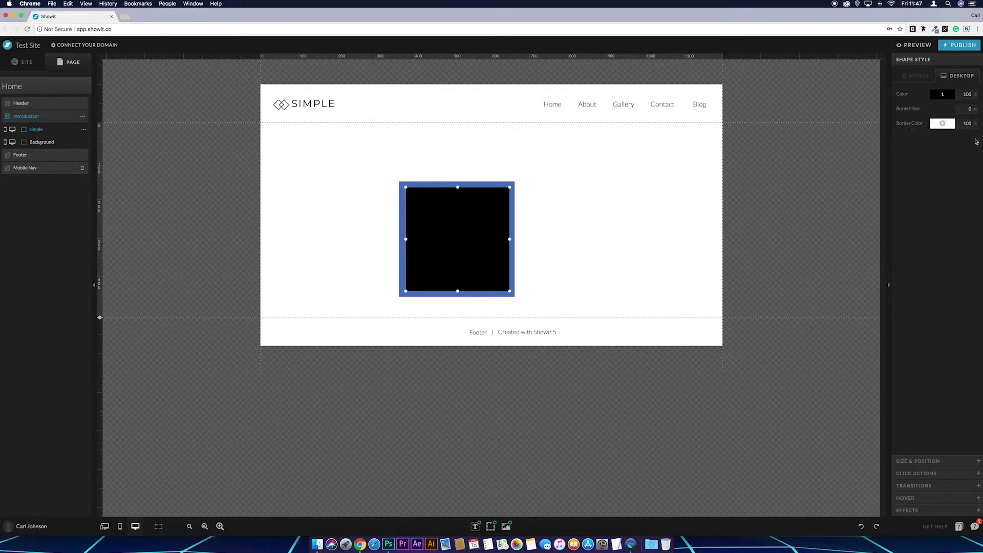
pyautogui.click(974, 108)
pyautogui.click(974, 107)
# - Make the inner square's fill transparent and nudge it slightly into place
pyautogui.click(943, 96)
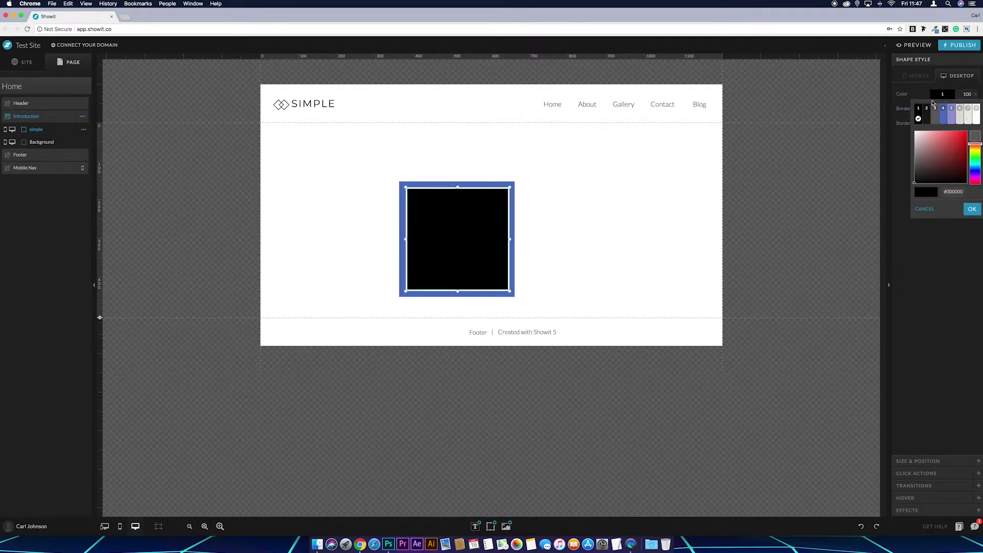
pyautogui.click(976, 136)
pyautogui.click(973, 209)
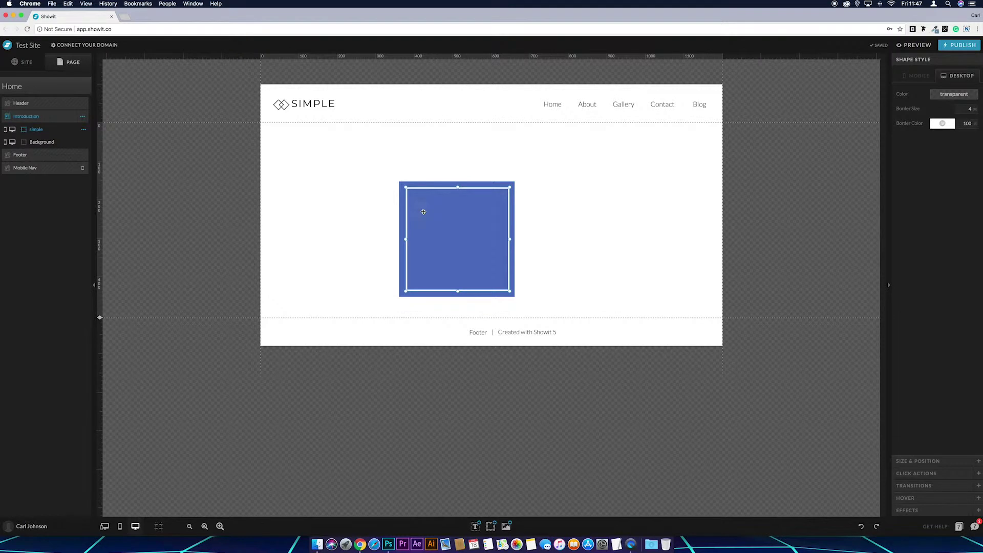
pyautogui.moveTo(423, 212)
pyautogui.mouseDown()
pyautogui.moveTo(414, 210)
pyautogui.moveTo(433, 210)
pyautogui.moveTo(423, 222)
pyautogui.moveTo(408, 203)
pyautogui.moveTo(445, 216)
pyautogui.moveTo(427, 205)
pyautogui.moveTo(419, 211)
pyautogui.mouseUp()
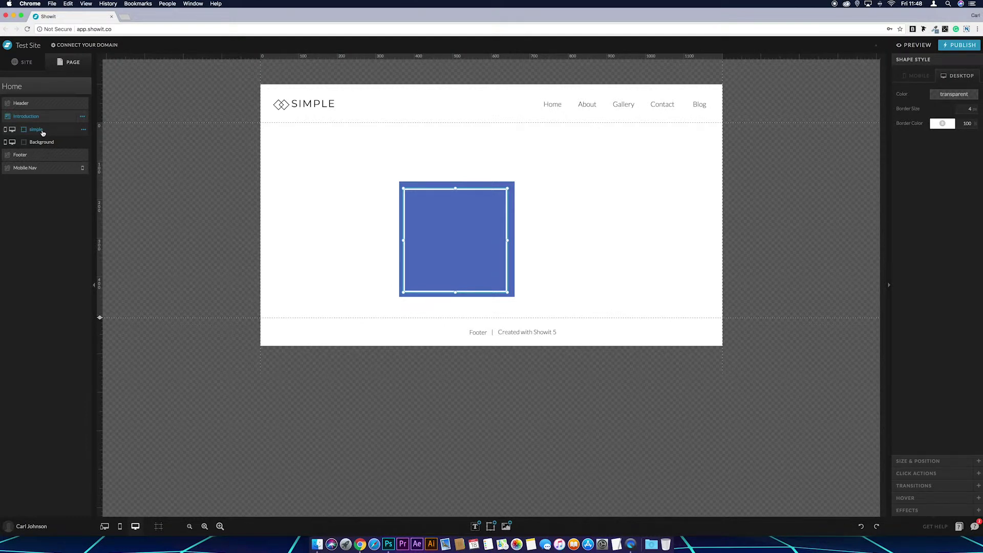
# - Rename the white-outlined square's layer to Border
pyautogui.doubleClick(36, 130)
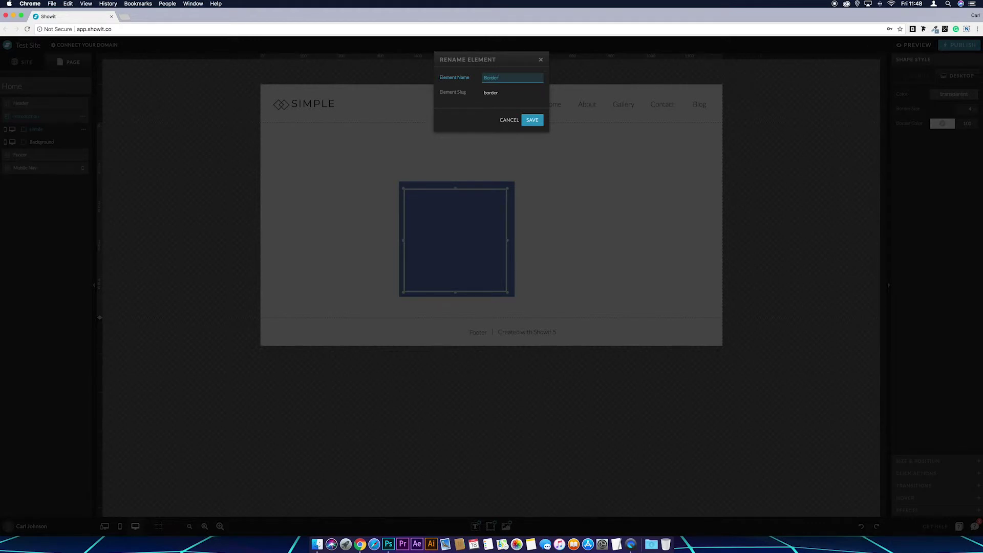
pyautogui.click(532, 120)
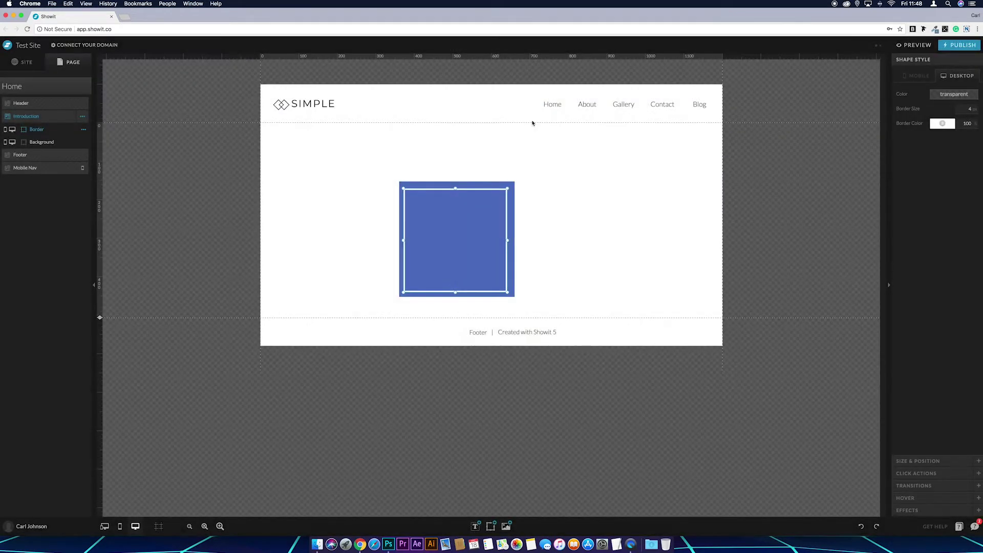
pyautogui.click(603, 158)
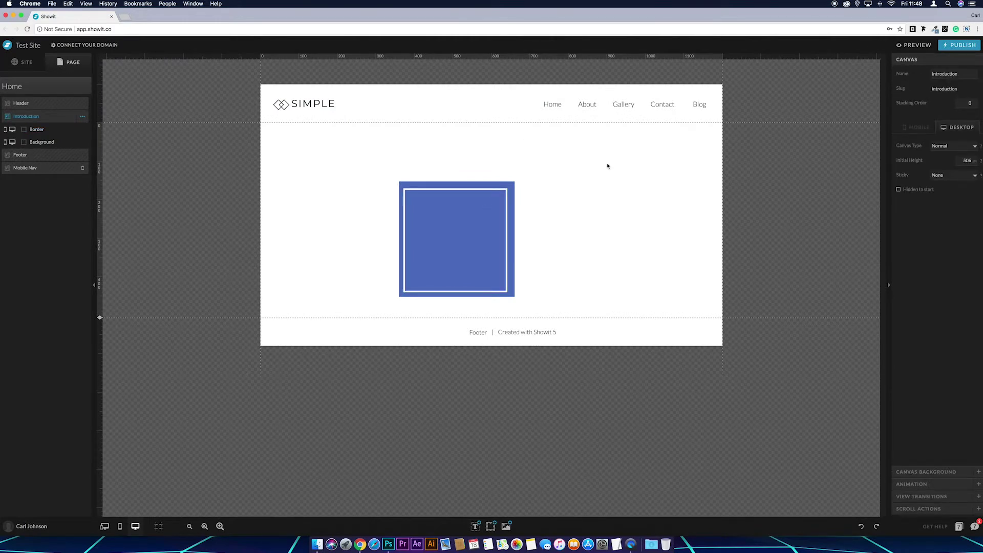
# - Check which shapes get selected, finishing with the Border layer selected
pyautogui.click(489, 211)
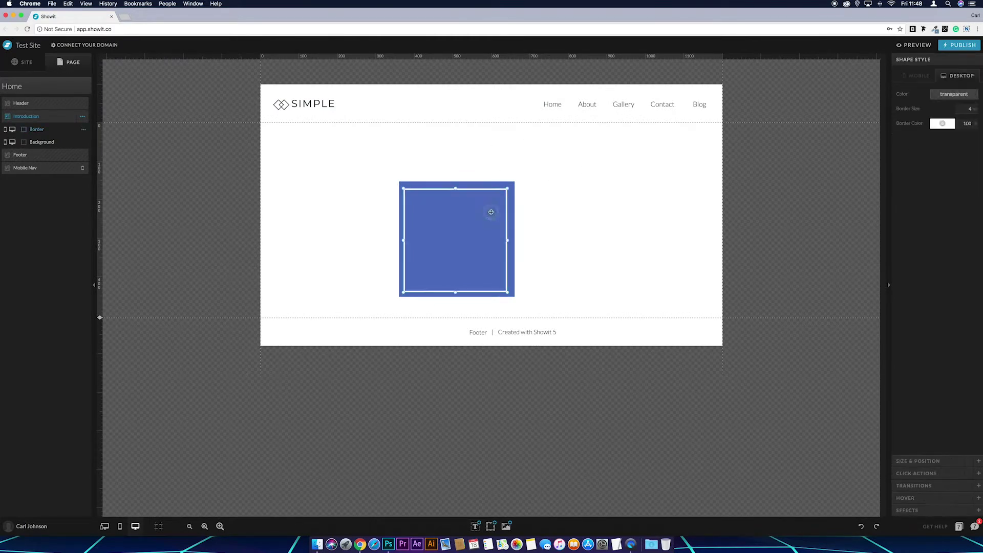
pyautogui.click(631, 143)
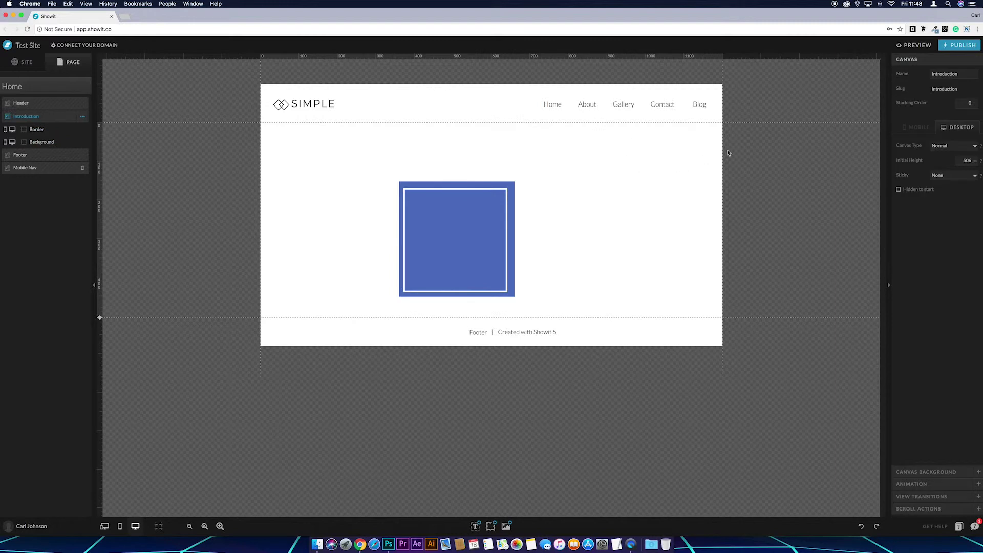
pyautogui.click(476, 217)
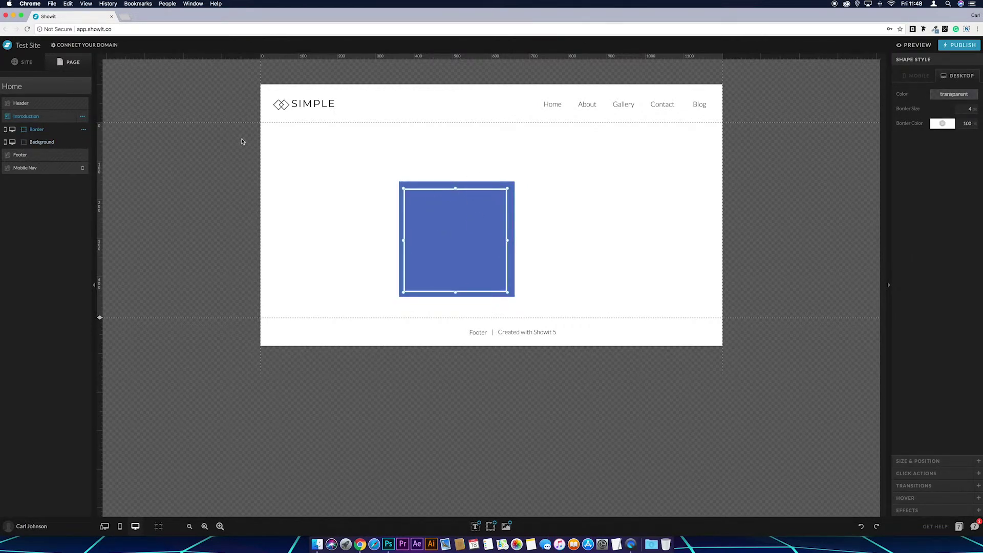
pyautogui.click(45, 143)
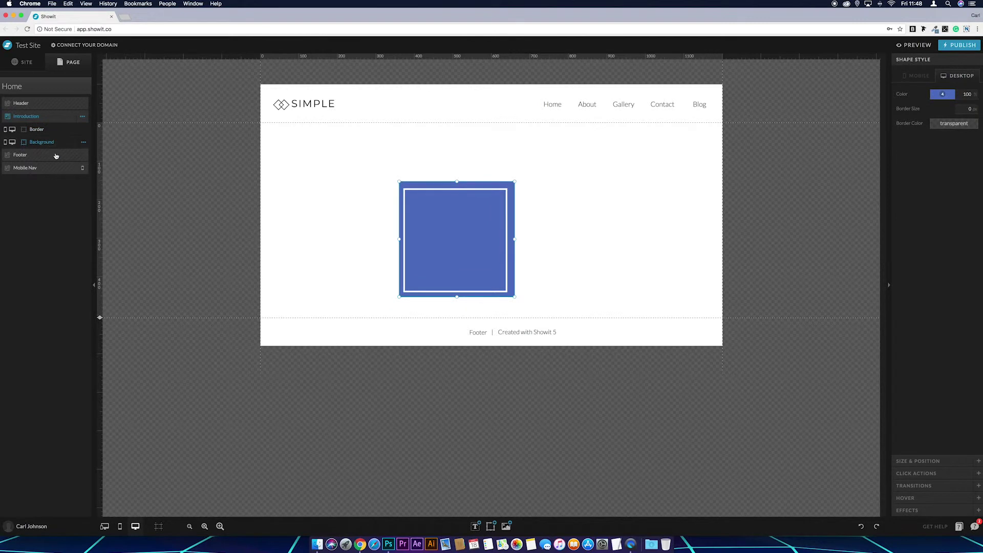
pyautogui.click(37, 130)
pyautogui.moveTo(474, 527)
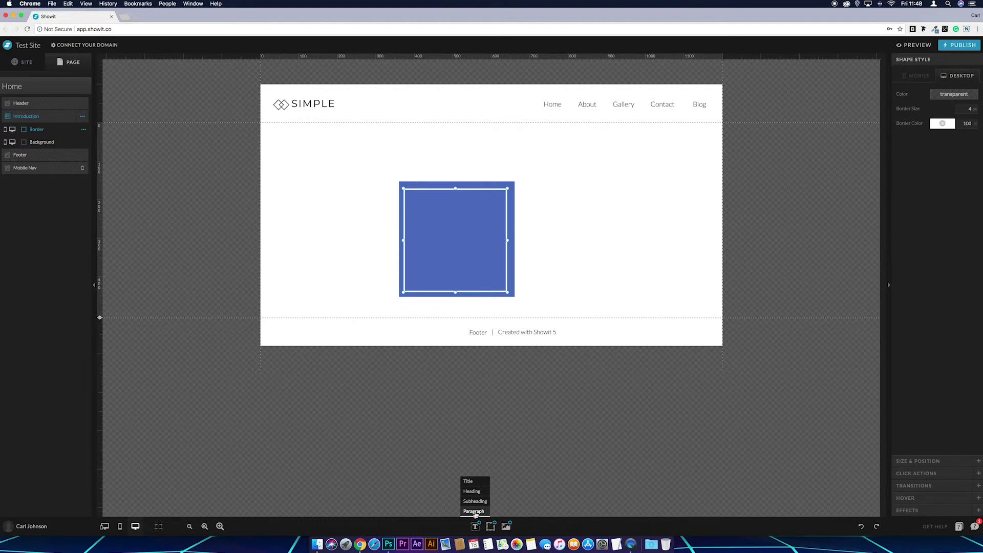
# - Add a Paragraph text box inside the blue square and type 'Liver Building'
pyautogui.click(475, 512)
pyautogui.moveTo(480, 218); pyautogui.dragTo(394, 220)
pyautogui.doubleClick(456, 223)
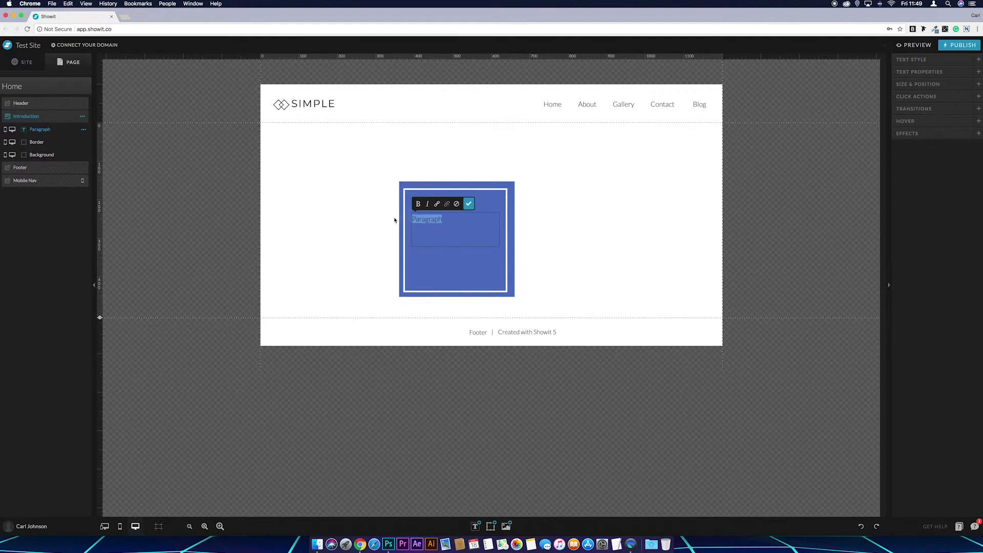
pyautogui.write('Liver Building')
# - Set the Liver Building text to white swatch 8, size 26, Center alignment
pyautogui.click(469, 203)
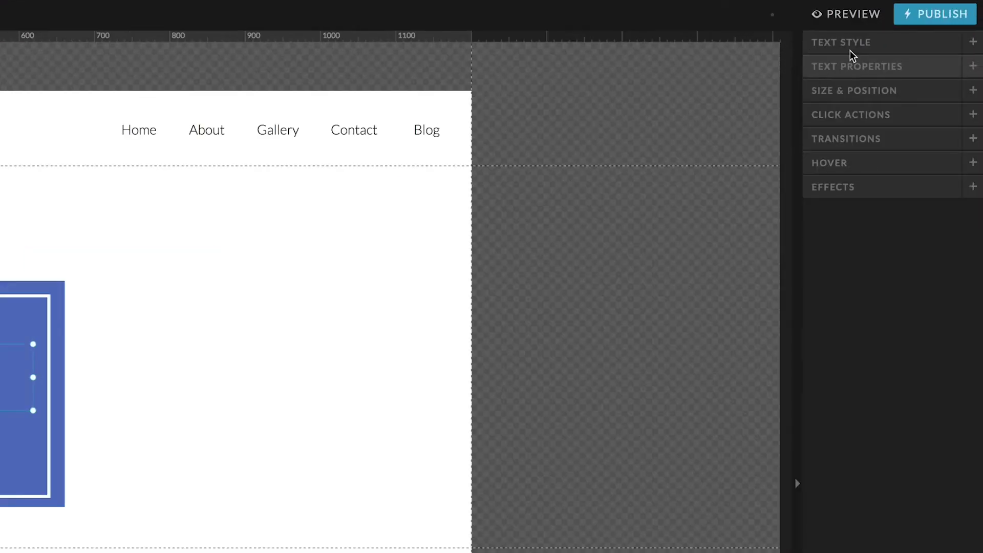
pyautogui.click(857, 47)
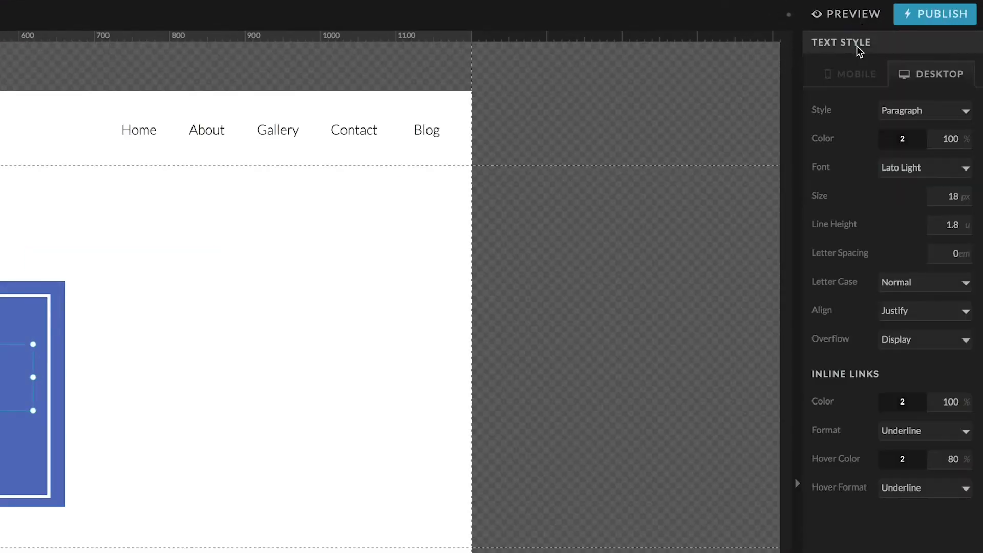
pyautogui.click(901, 140)
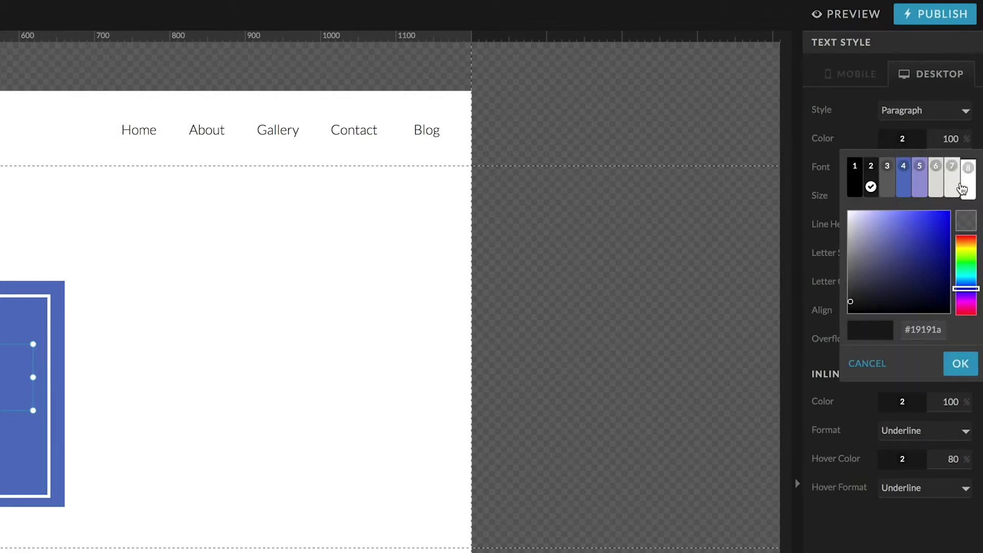
pyautogui.click(967, 185)
pyautogui.click(964, 185)
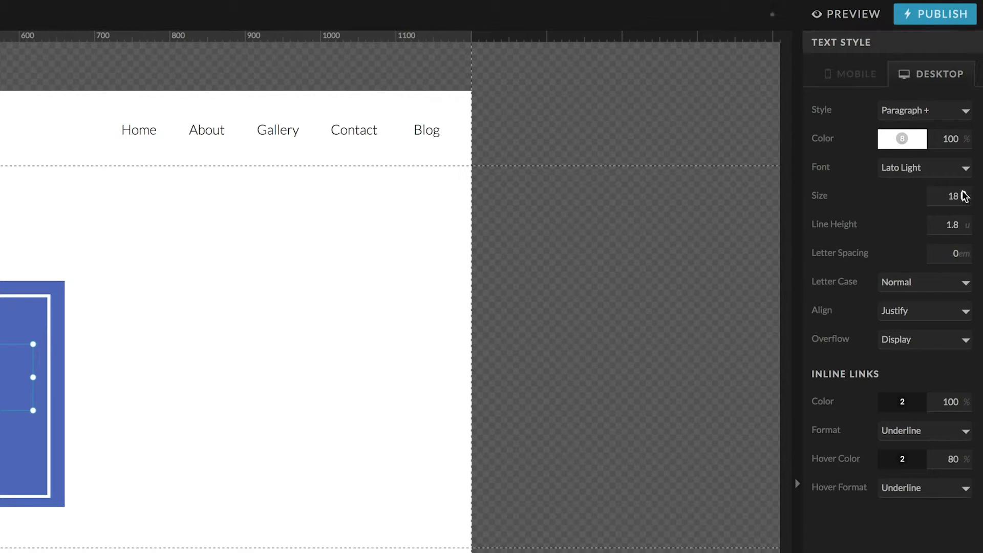
pyautogui.click(962, 193)
pyautogui.click(962, 193)
pyautogui.click(962, 193)
pyautogui.click(964, 194)
pyautogui.click(964, 194)
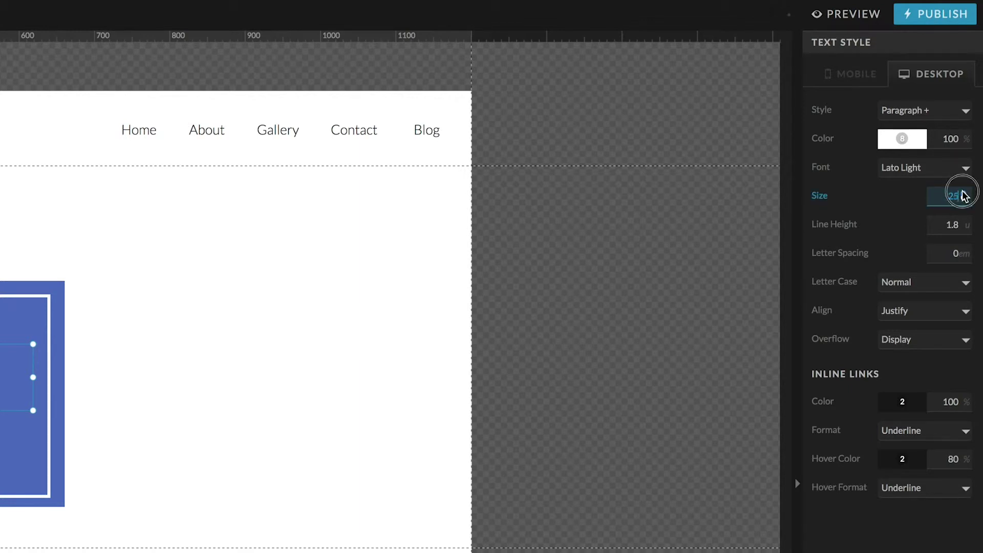
pyautogui.click(964, 194)
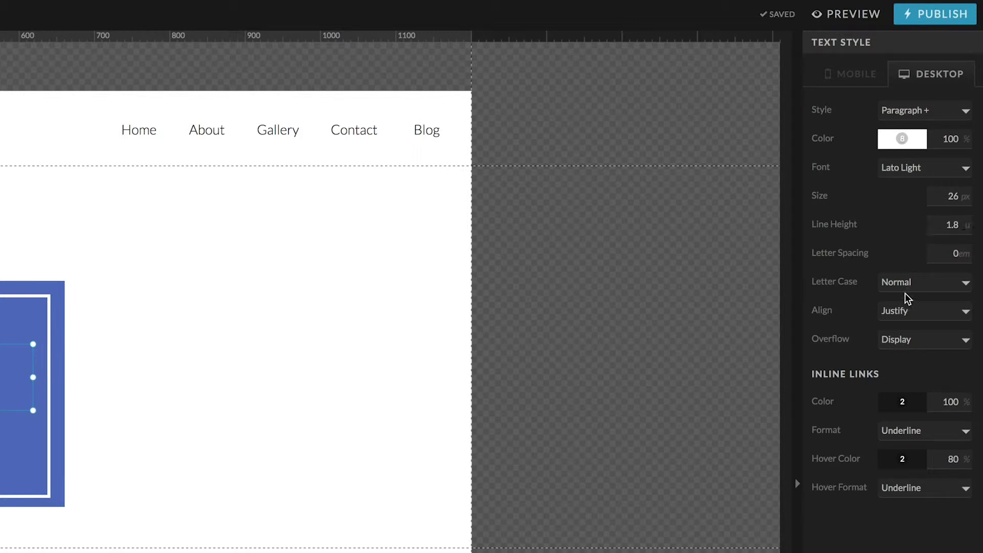
pyautogui.click(930, 312)
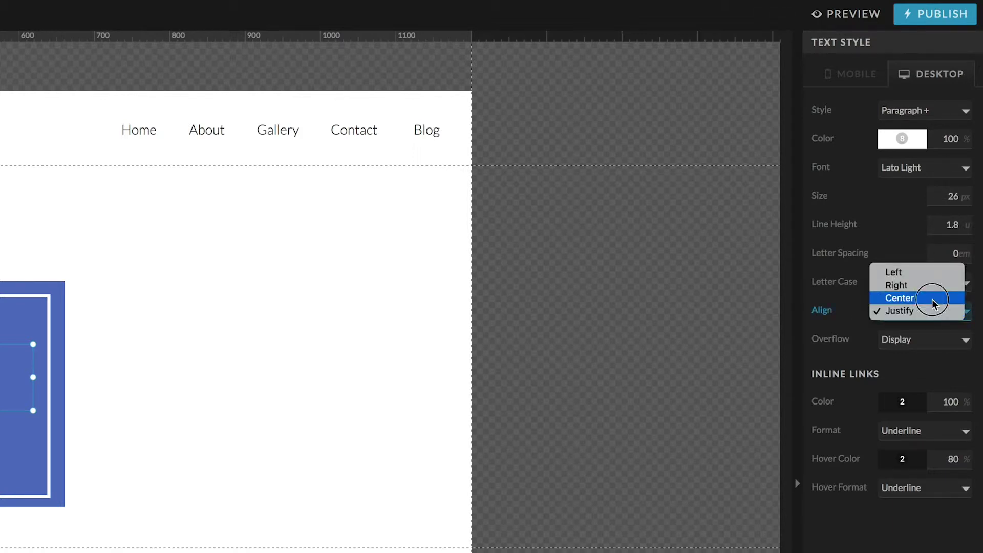
pyautogui.click(935, 298)
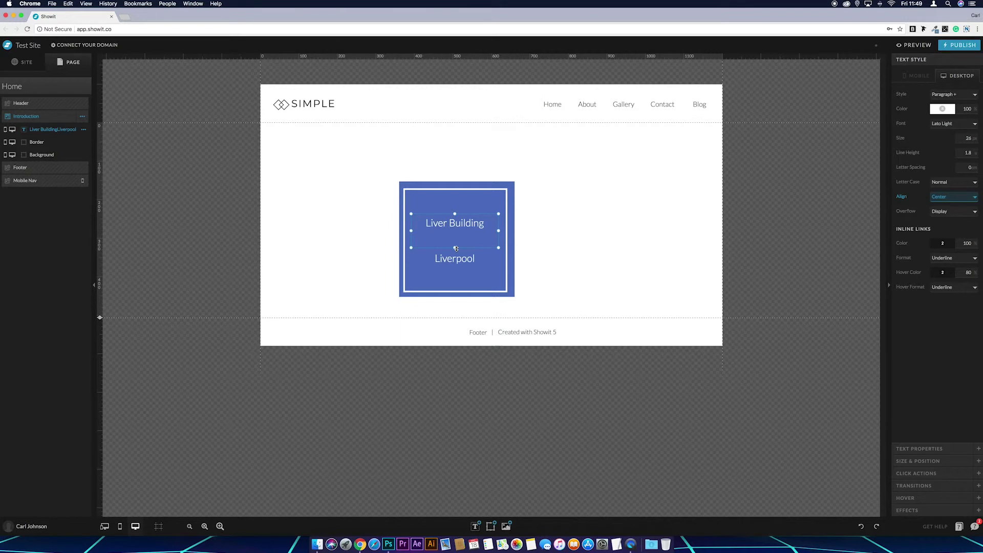
# - Make the text box taller around Liverpool and select the text, Border and Background layers
pyautogui.moveTo(455, 249); pyautogui.dragTo(454, 266)
pyautogui.click(542, 250)
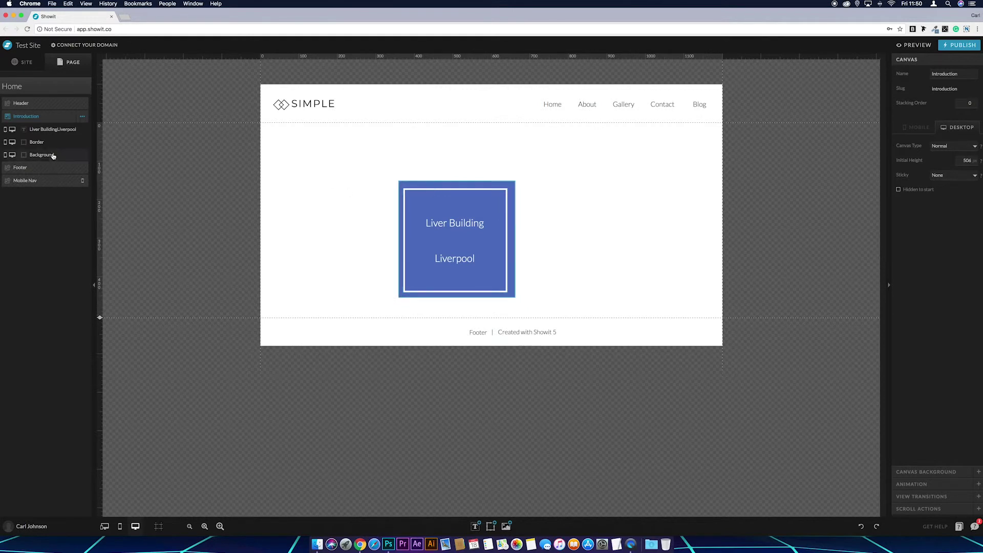
pyautogui.click(60, 134)
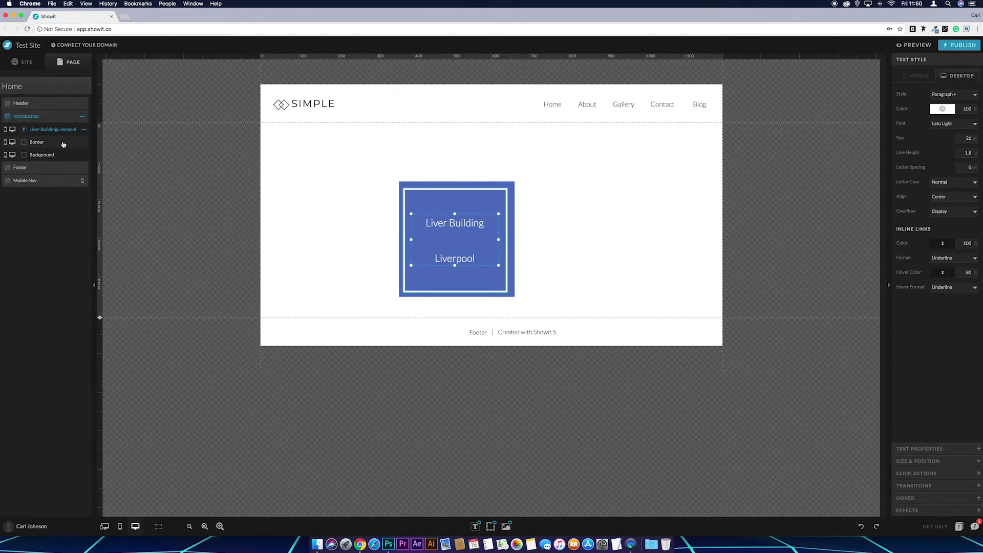
pyautogui.keyDown('shift'); pyautogui.click(63, 143); pyautogui.keyUp('shift')
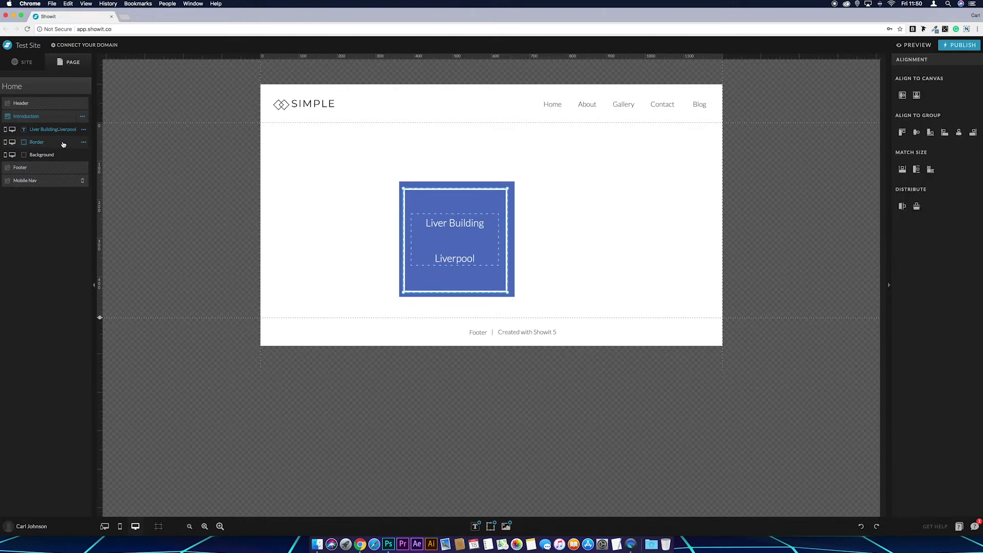
pyautogui.keyDown('shift'); pyautogui.click(58, 159); pyautogui.keyUp('shift')
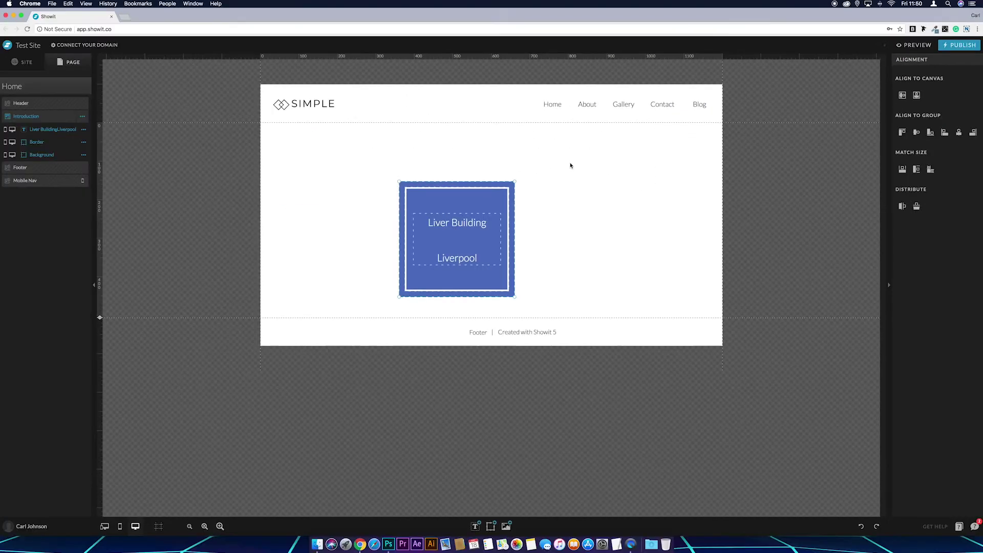
pyautogui.click(570, 165)
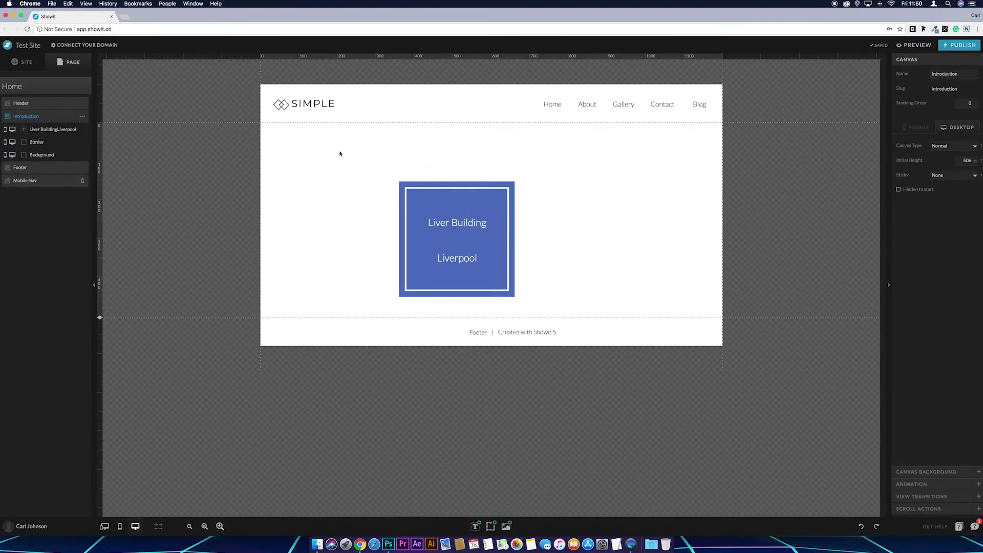
# - Centre the text, border and background group vertically and horizontally on the canvas
pyautogui.moveTo(340, 148); pyautogui.dragTo(559, 312)
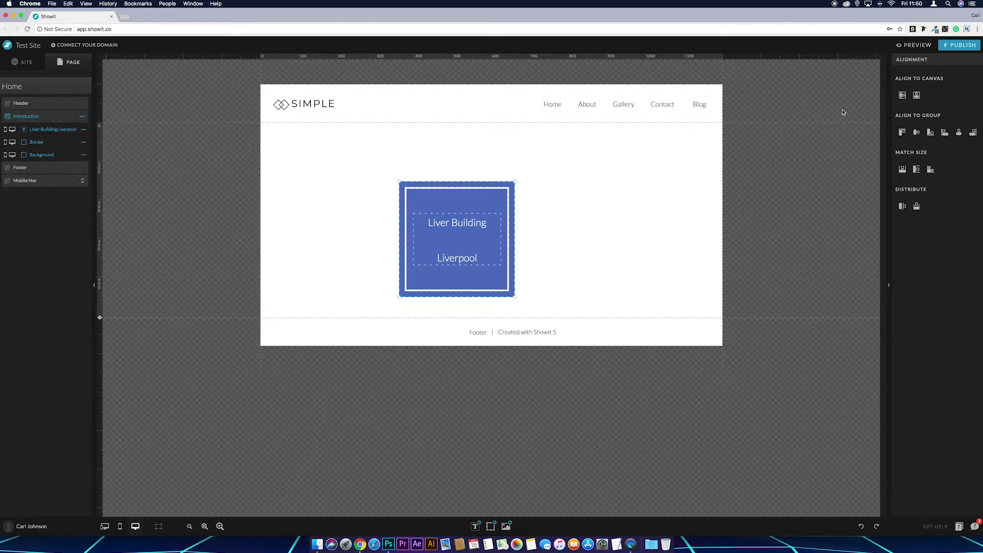
pyautogui.click(902, 95)
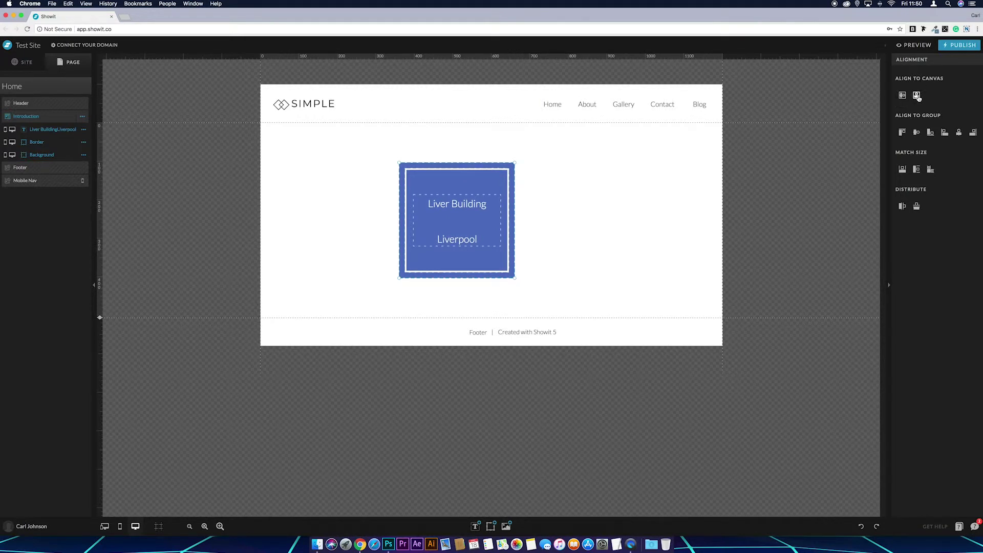
pyautogui.click(917, 95)
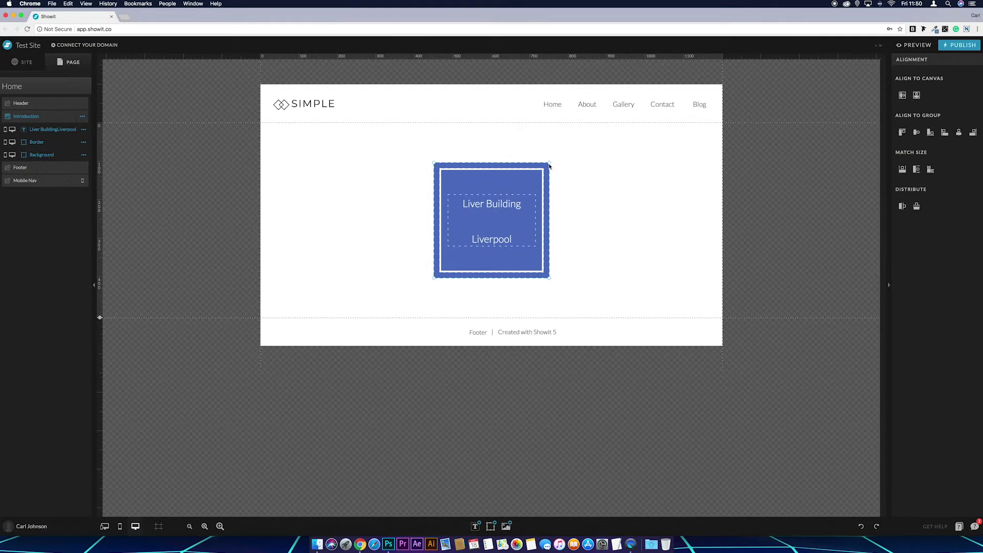
pyautogui.click(599, 175)
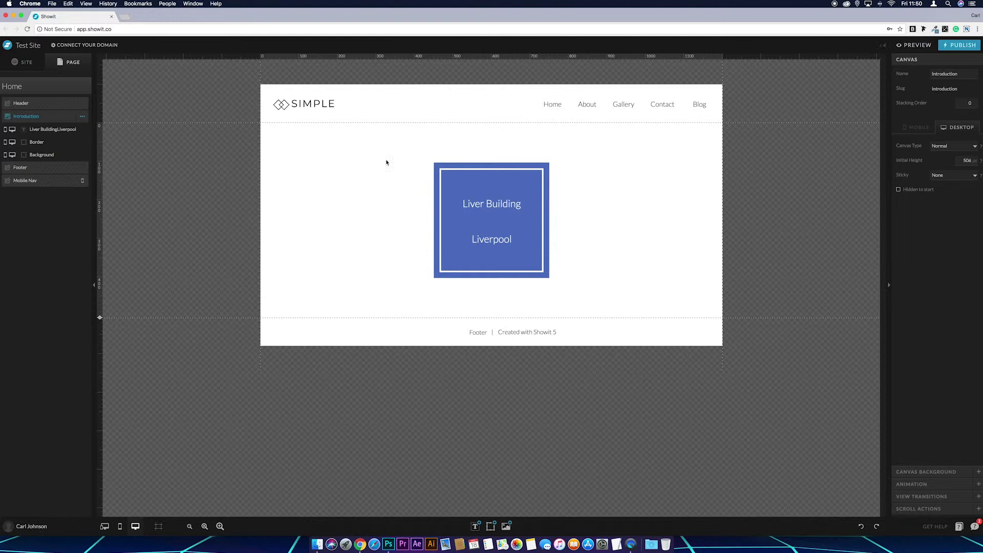
# - Add the uploaded Liver Building photo from My Files onto the Introduction canvas
pyautogui.moveTo(461, 356)
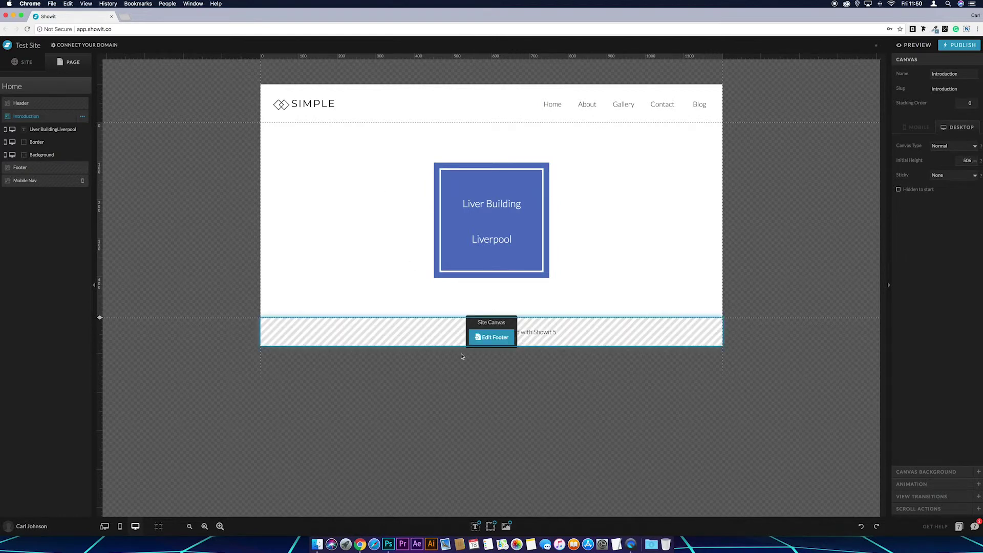
pyautogui.click(505, 527)
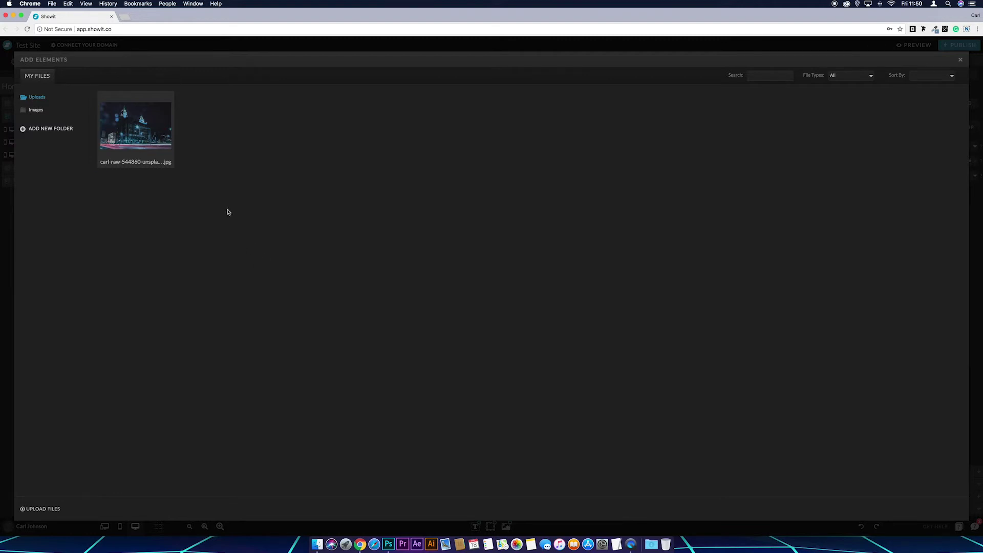
pyautogui.click(137, 119)
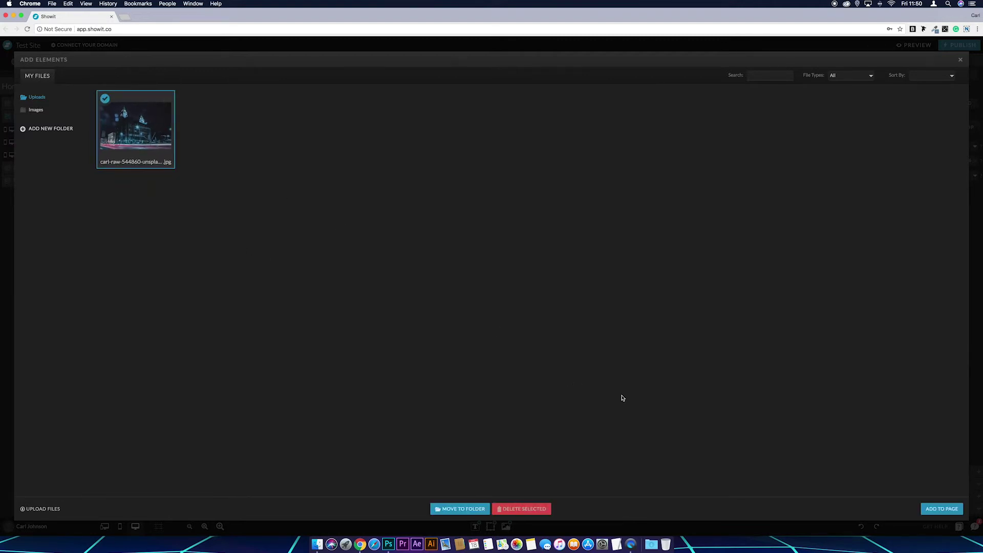
pyautogui.click(942, 508)
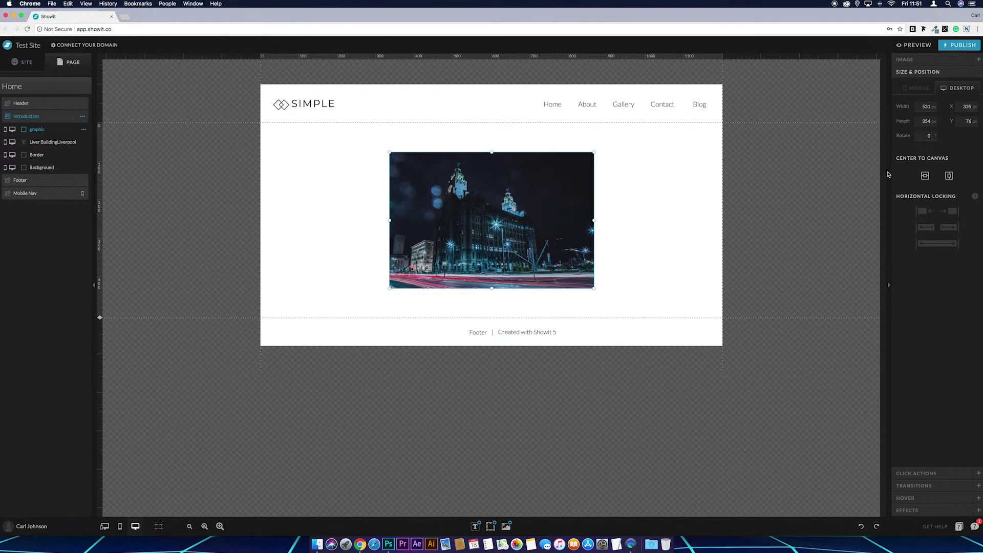
# - Resize the Liver Building photo to 300 × 300 px and centre it vertically and horizontally on the canvas
pyautogui.click(921, 105)
pyautogui.write('300')
pyautogui.press('Tab')
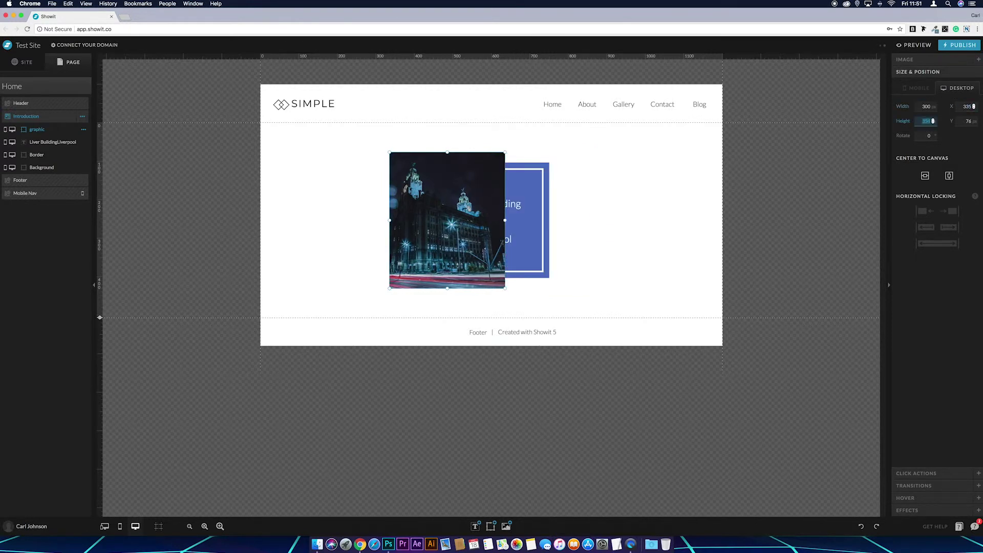
pyautogui.write('300')
pyautogui.press('Return')
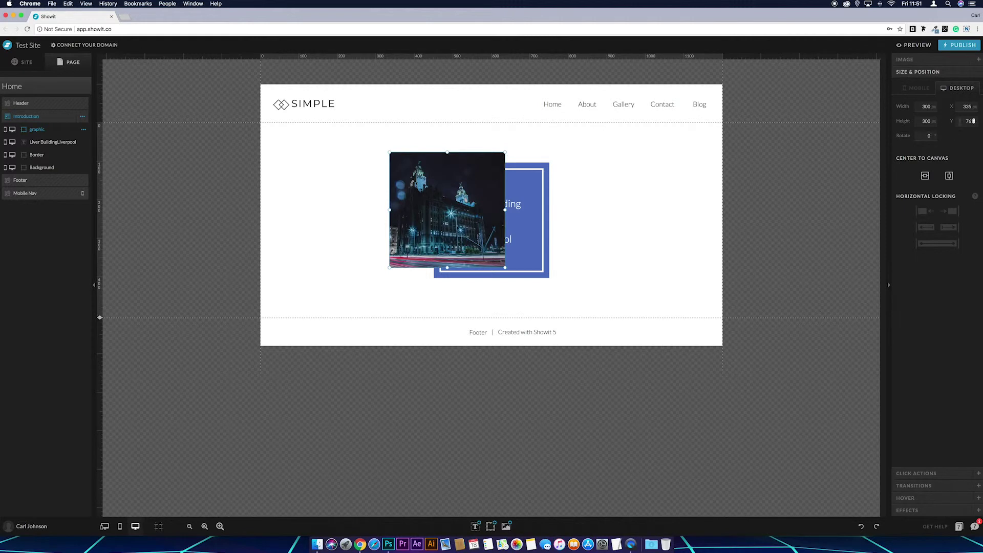
pyautogui.click(925, 176)
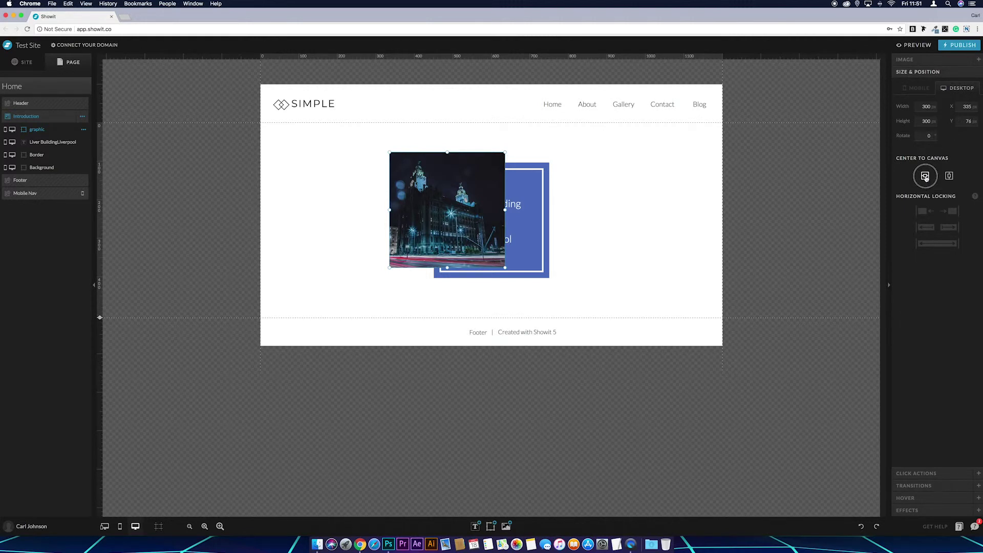
pyautogui.click(949, 176)
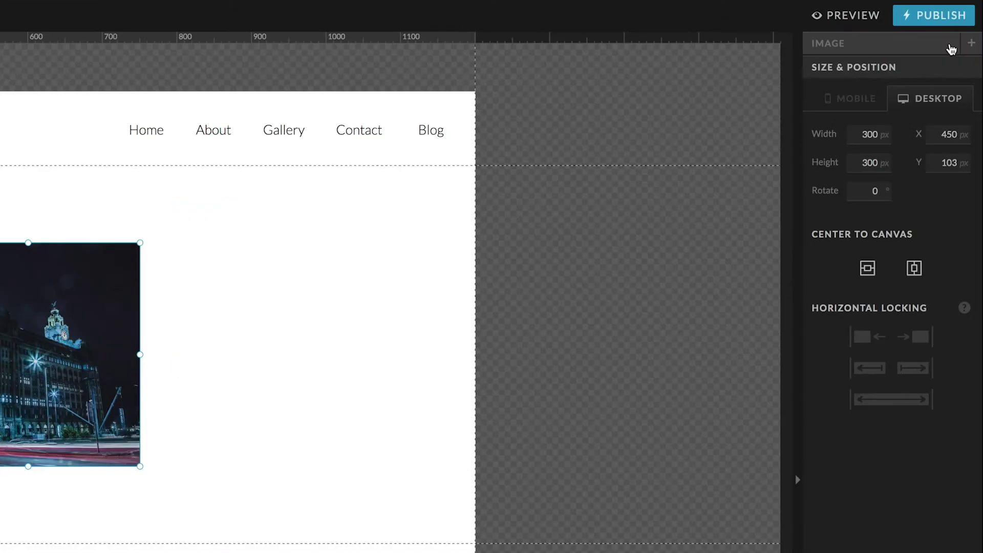
# - Raise the photo's Desktop fill position from 20 to 30 in its Image settings
pyautogui.click(952, 49)
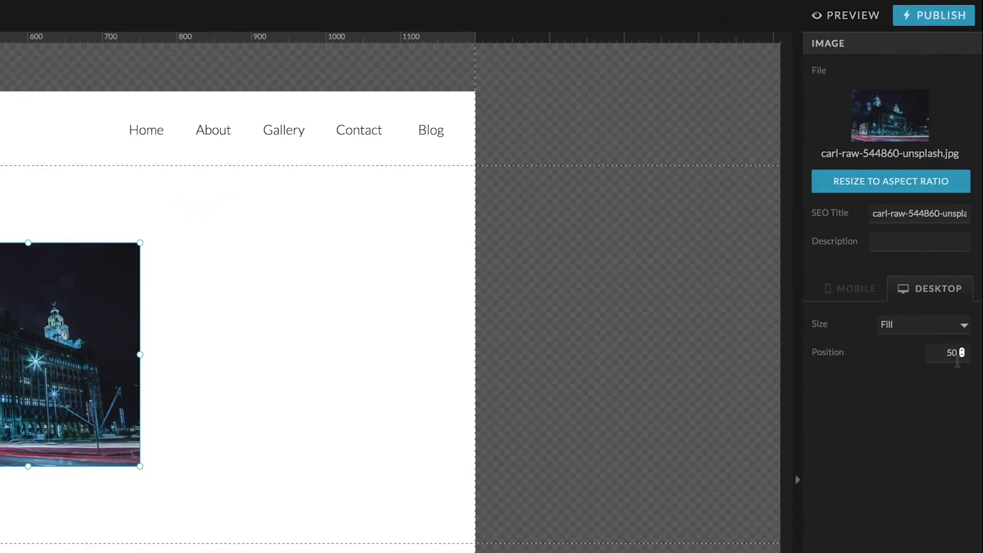
pyautogui.click(961, 355)
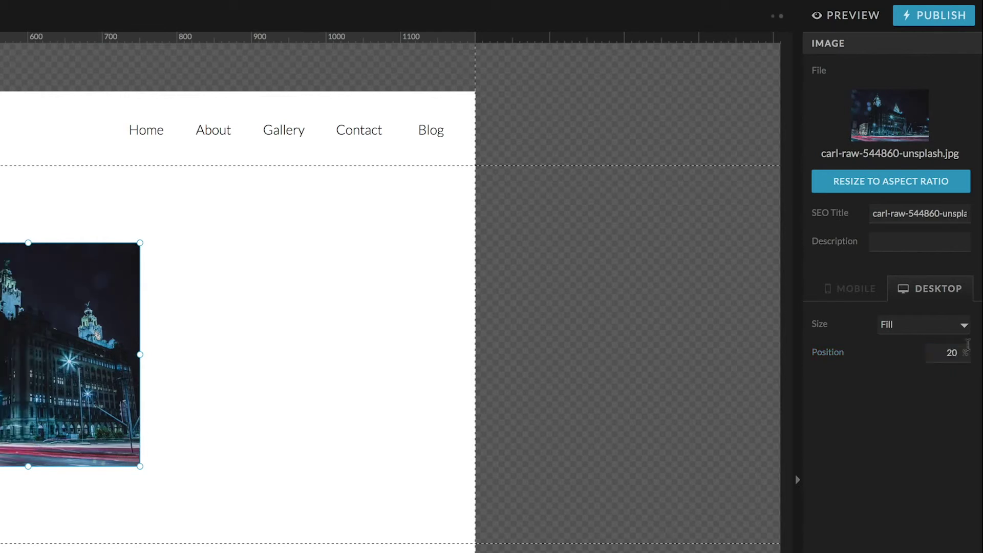
pyautogui.click(962, 352)
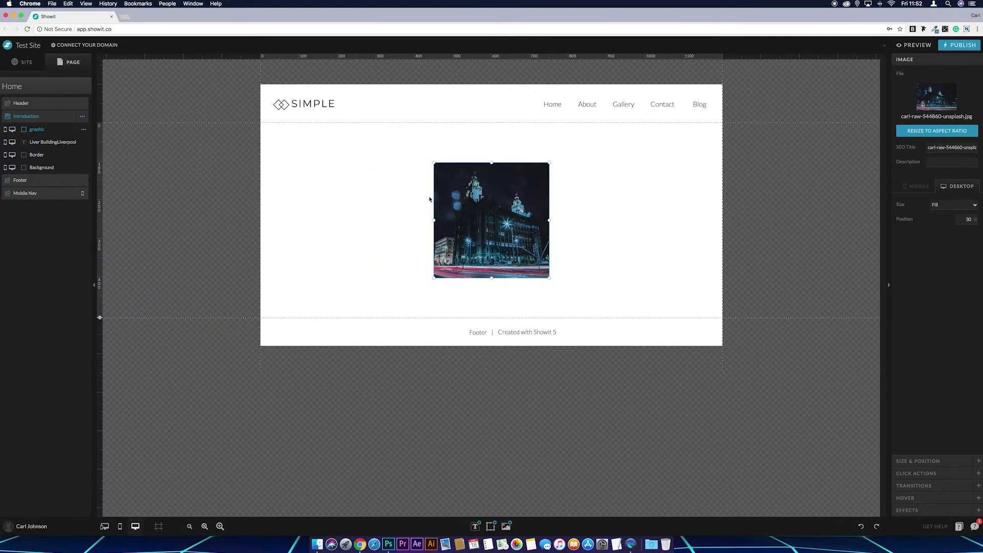
pyautogui.click(430, 197)
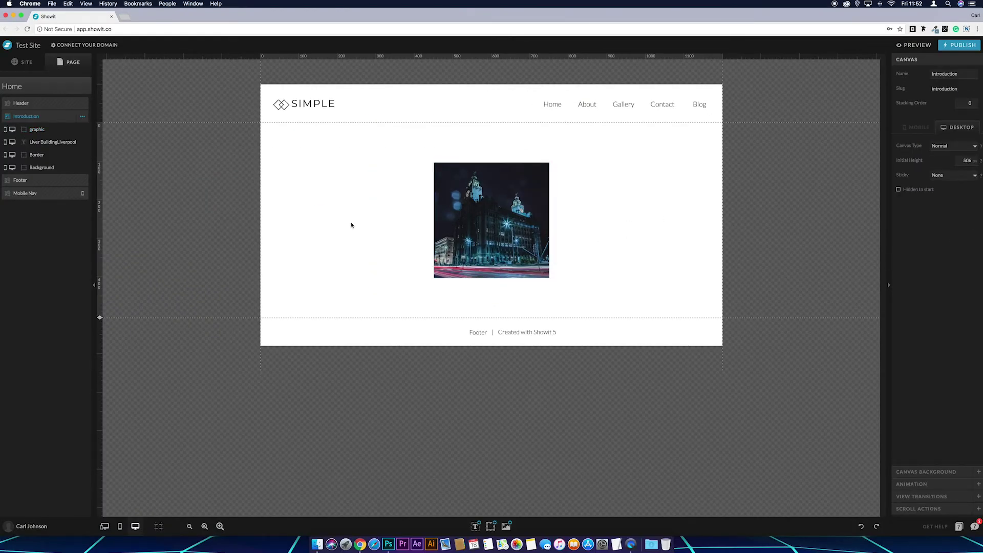
# - Give the photo a Custom hover effect with Opacity 0 and Time 0.5 seconds
pyautogui.click(502, 198)
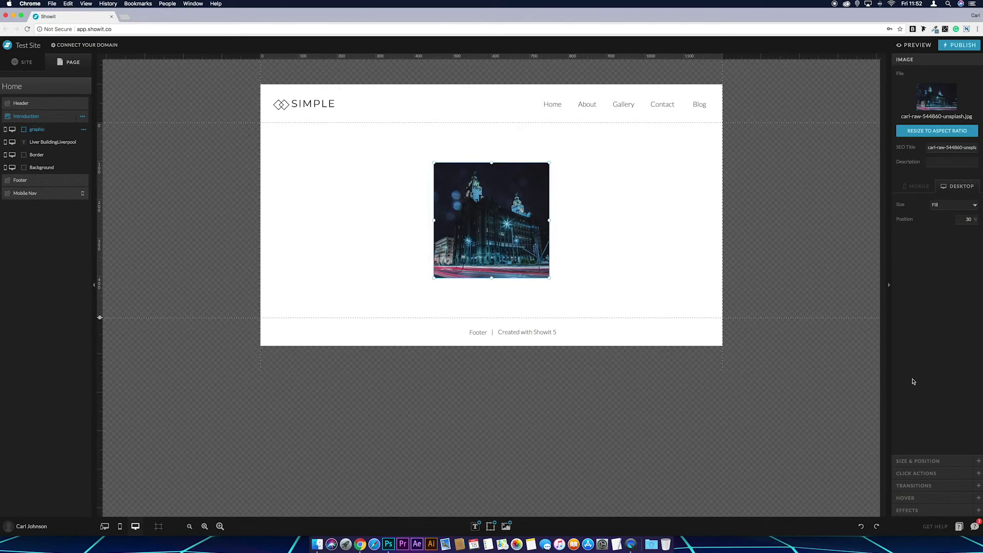
pyautogui.click(931, 500)
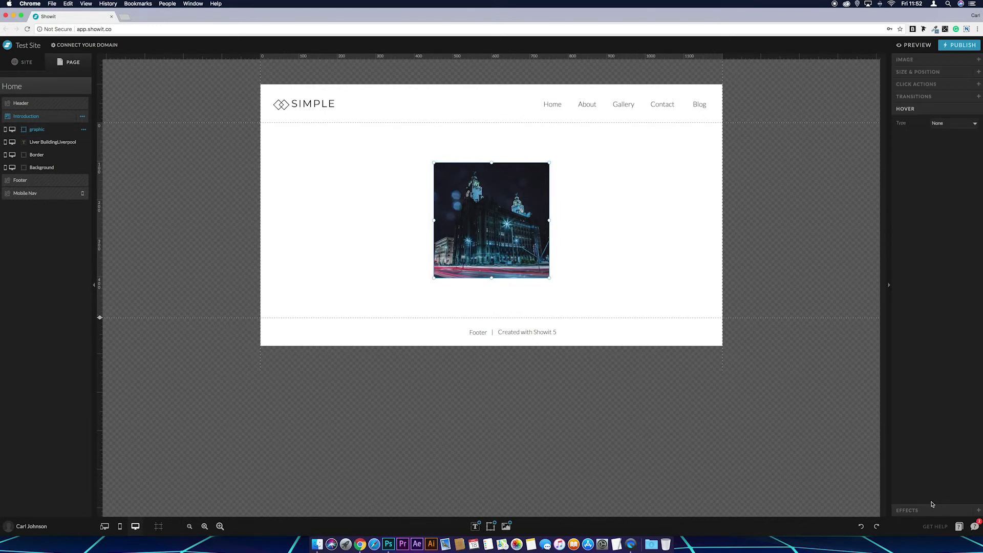
pyautogui.click(946, 124)
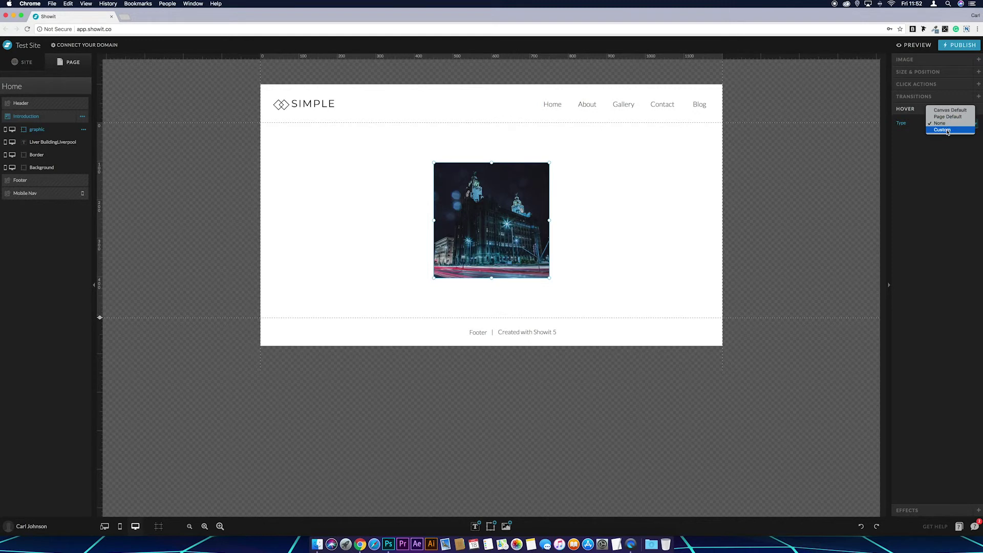
pyautogui.click(947, 131)
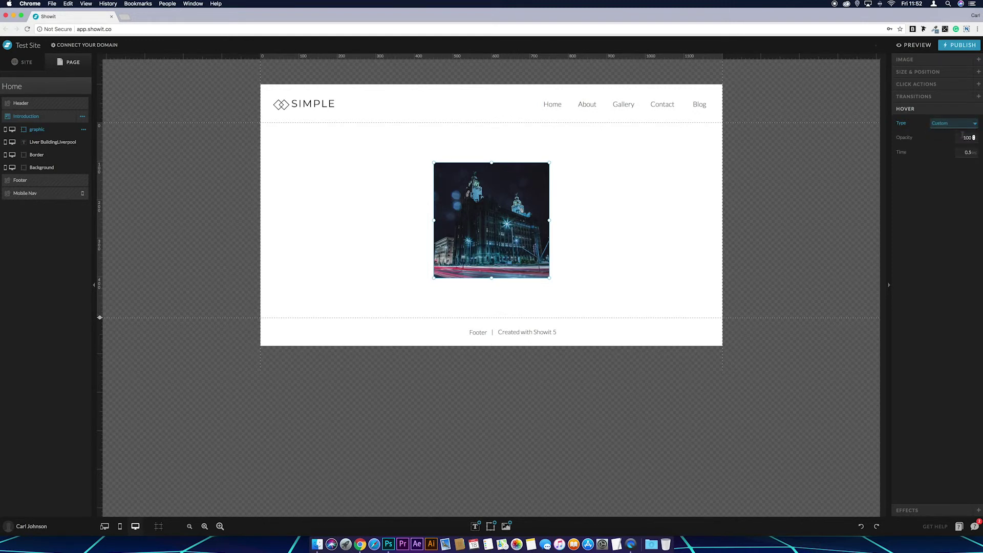
pyautogui.click(974, 139)
pyautogui.click(974, 153)
pyautogui.click(877, 176)
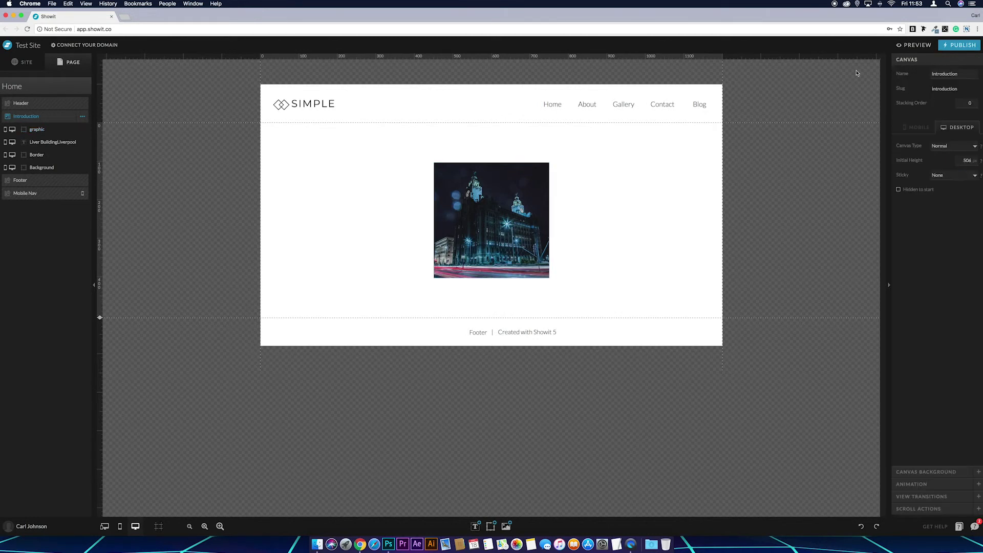
# - Move the photo, text, border and blue box together to the section's left, then preview the hover fade
pyautogui.click(610, 135)
pyautogui.moveTo(610, 135); pyautogui.dragTo(390, 304)
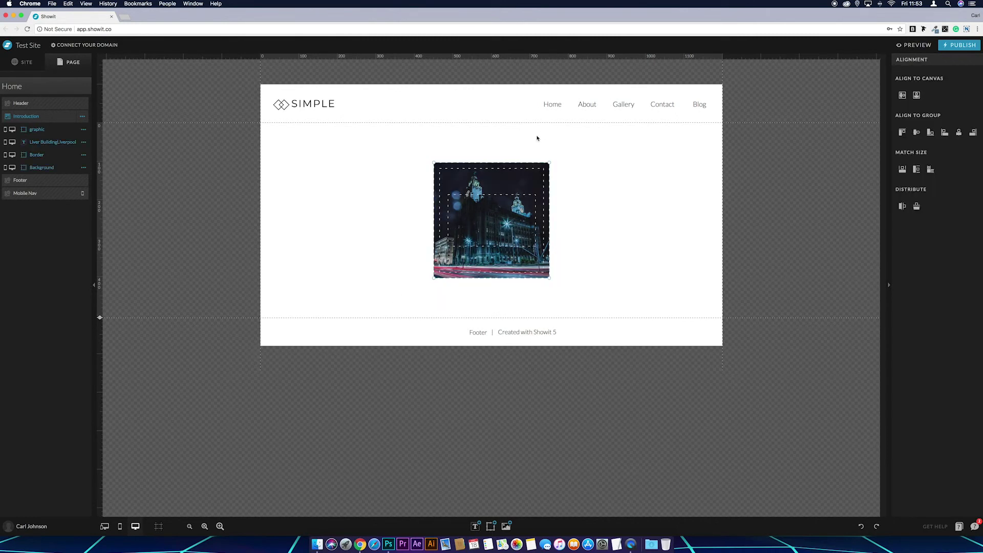
pyautogui.moveTo(523, 180); pyautogui.dragTo(361, 174)
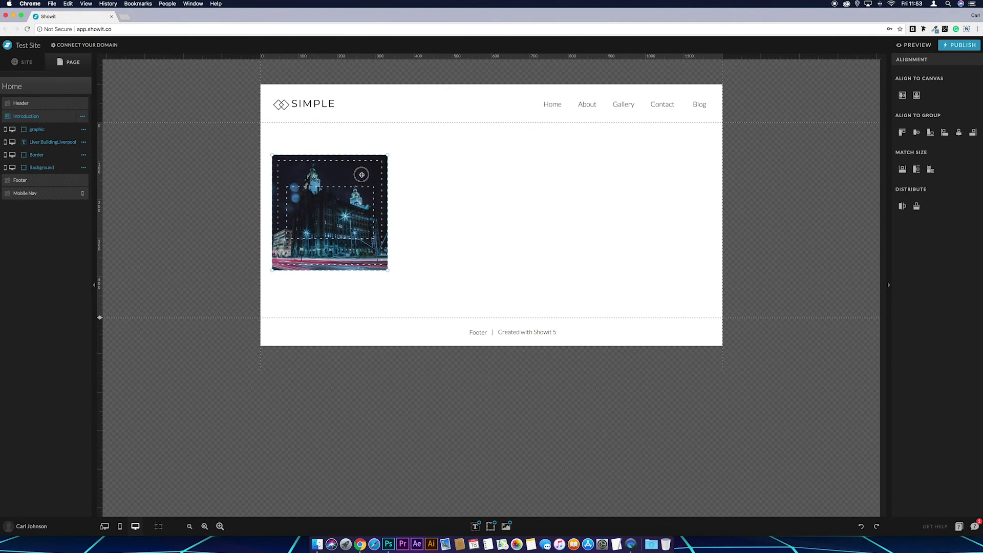
pyautogui.click(467, 195)
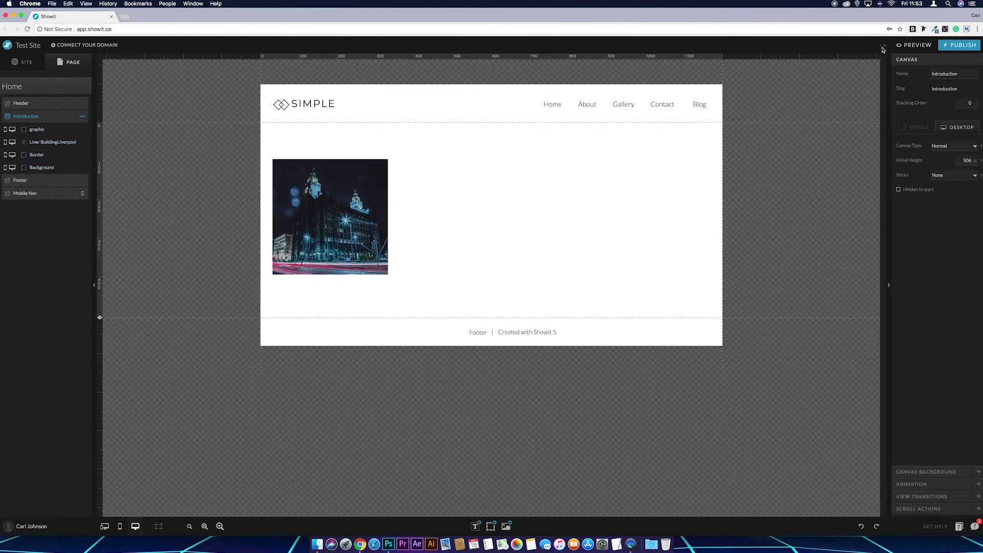
pyautogui.click(915, 45)
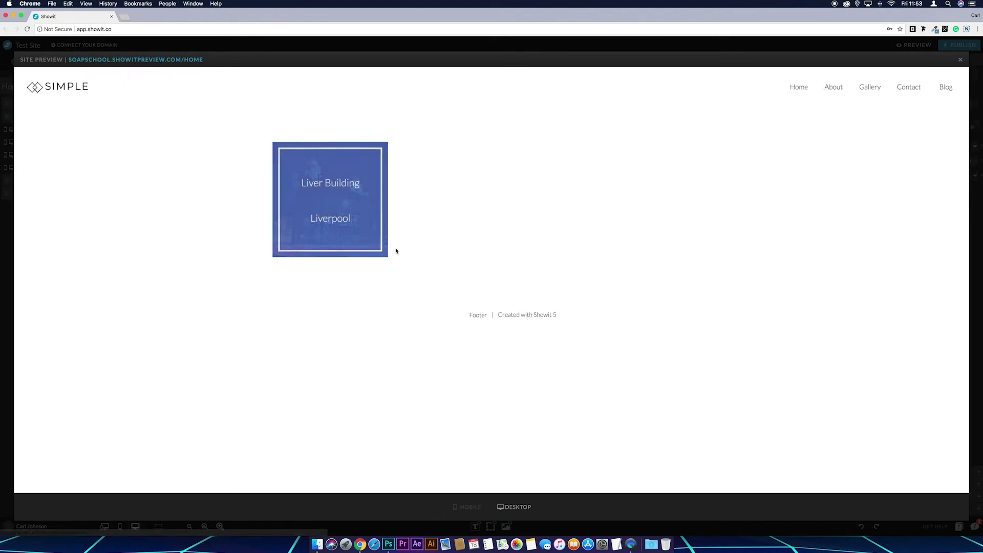